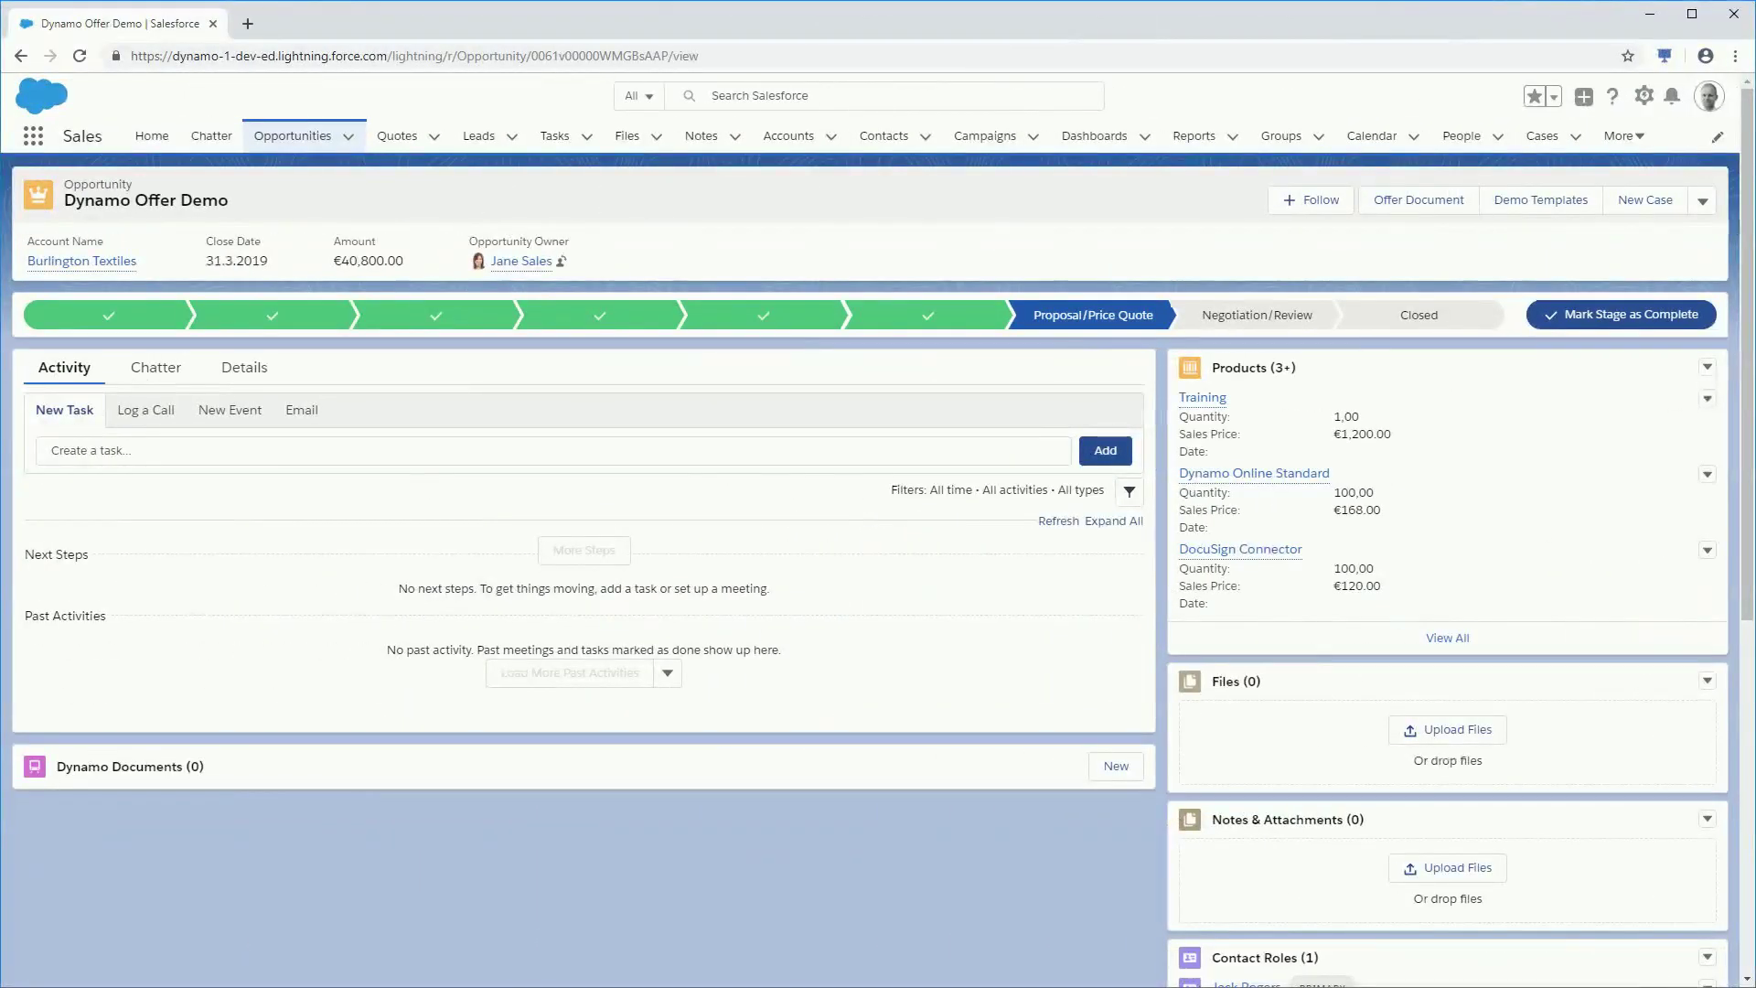
Generate the Burlington Textiles offer with the acceptance section and a 15-day validity term
left_click(1409, 210)
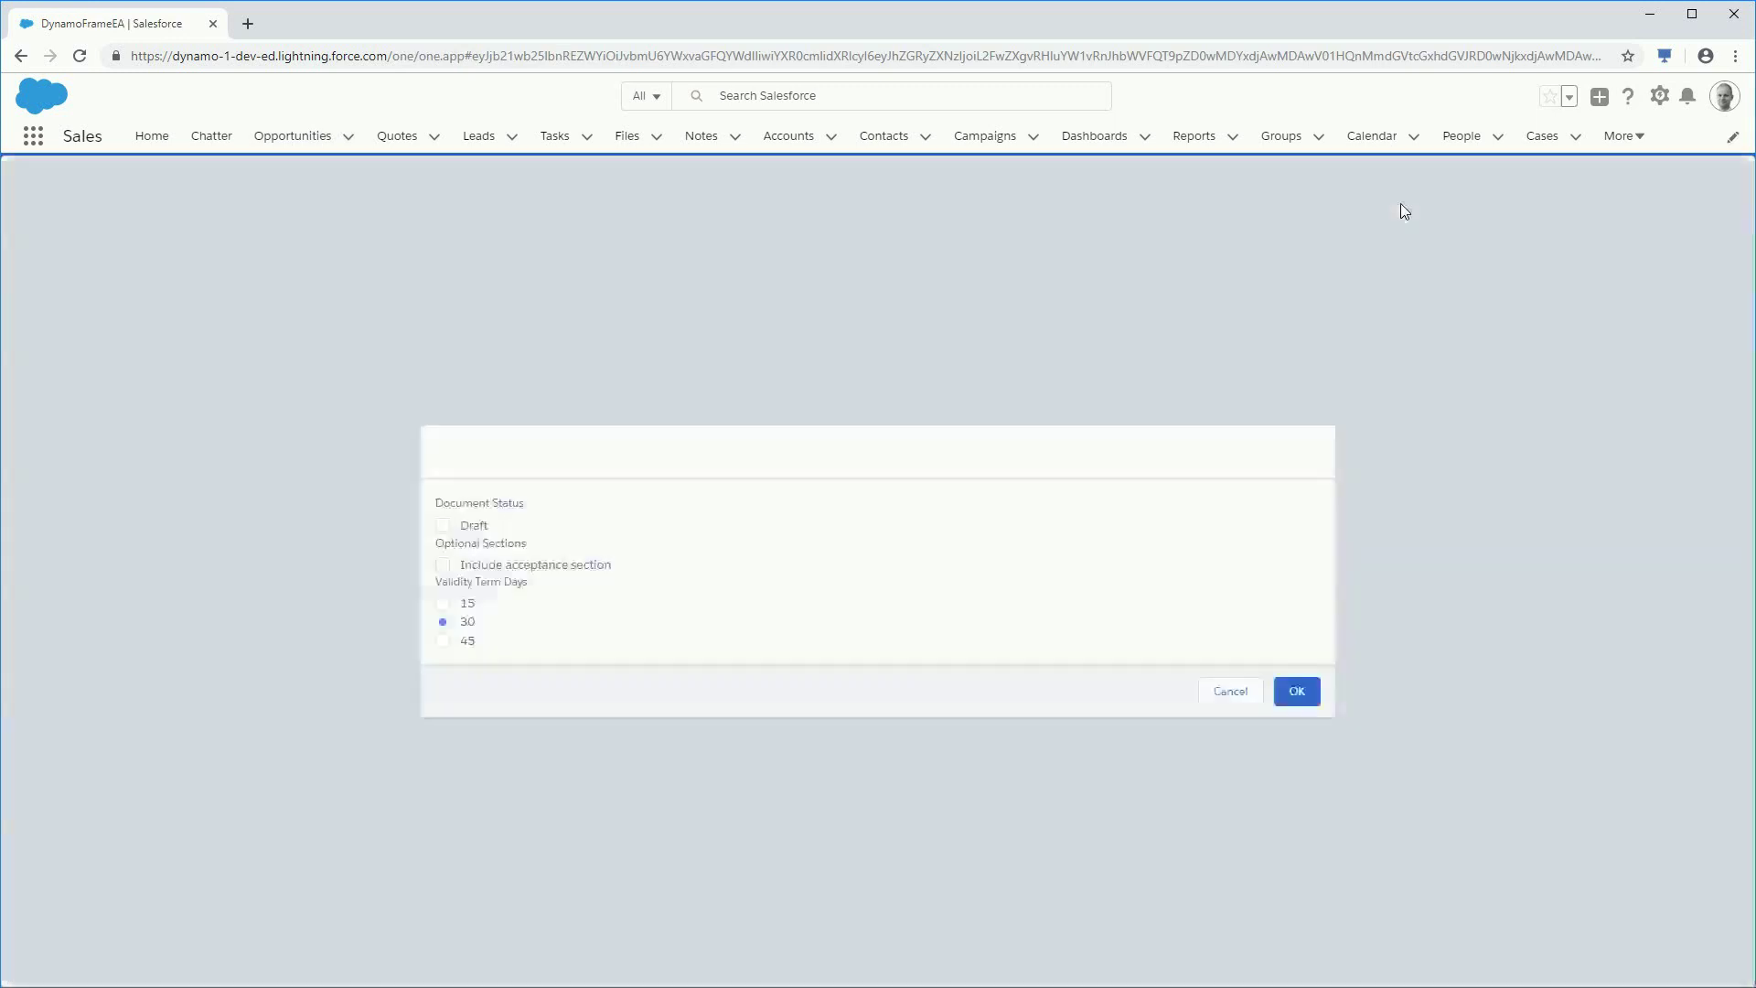
left_click(443, 565)
left_click(445, 603)
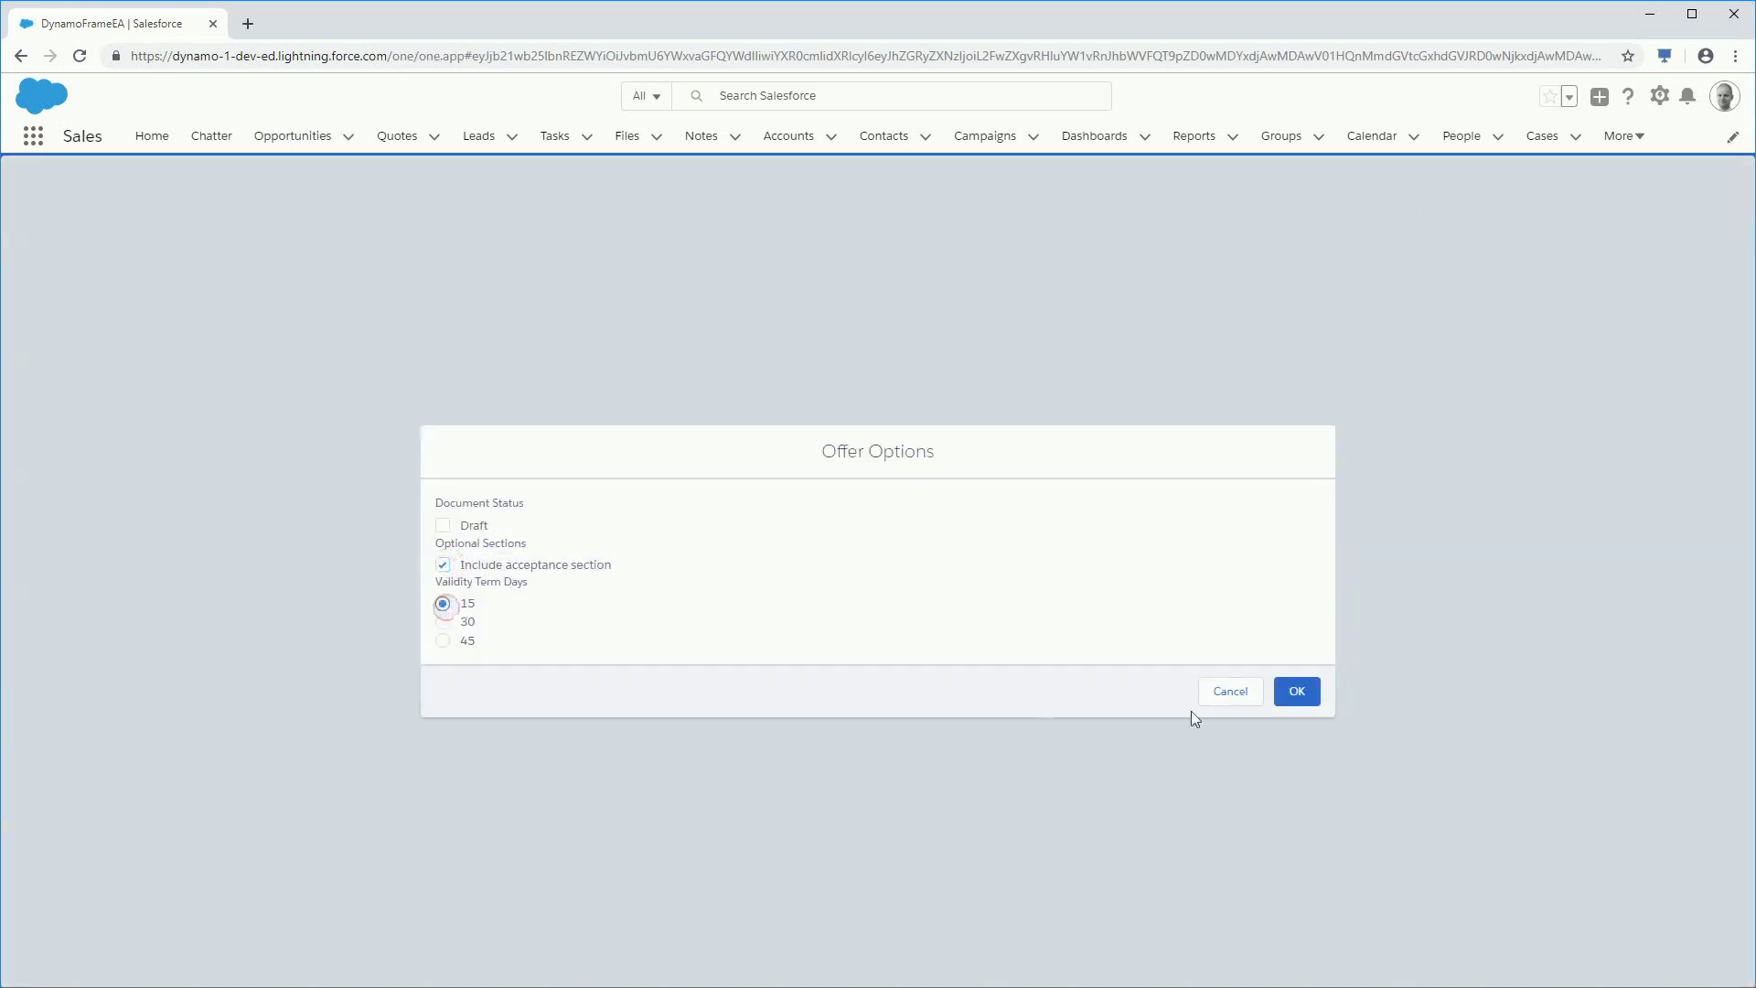
left_click(1295, 700)
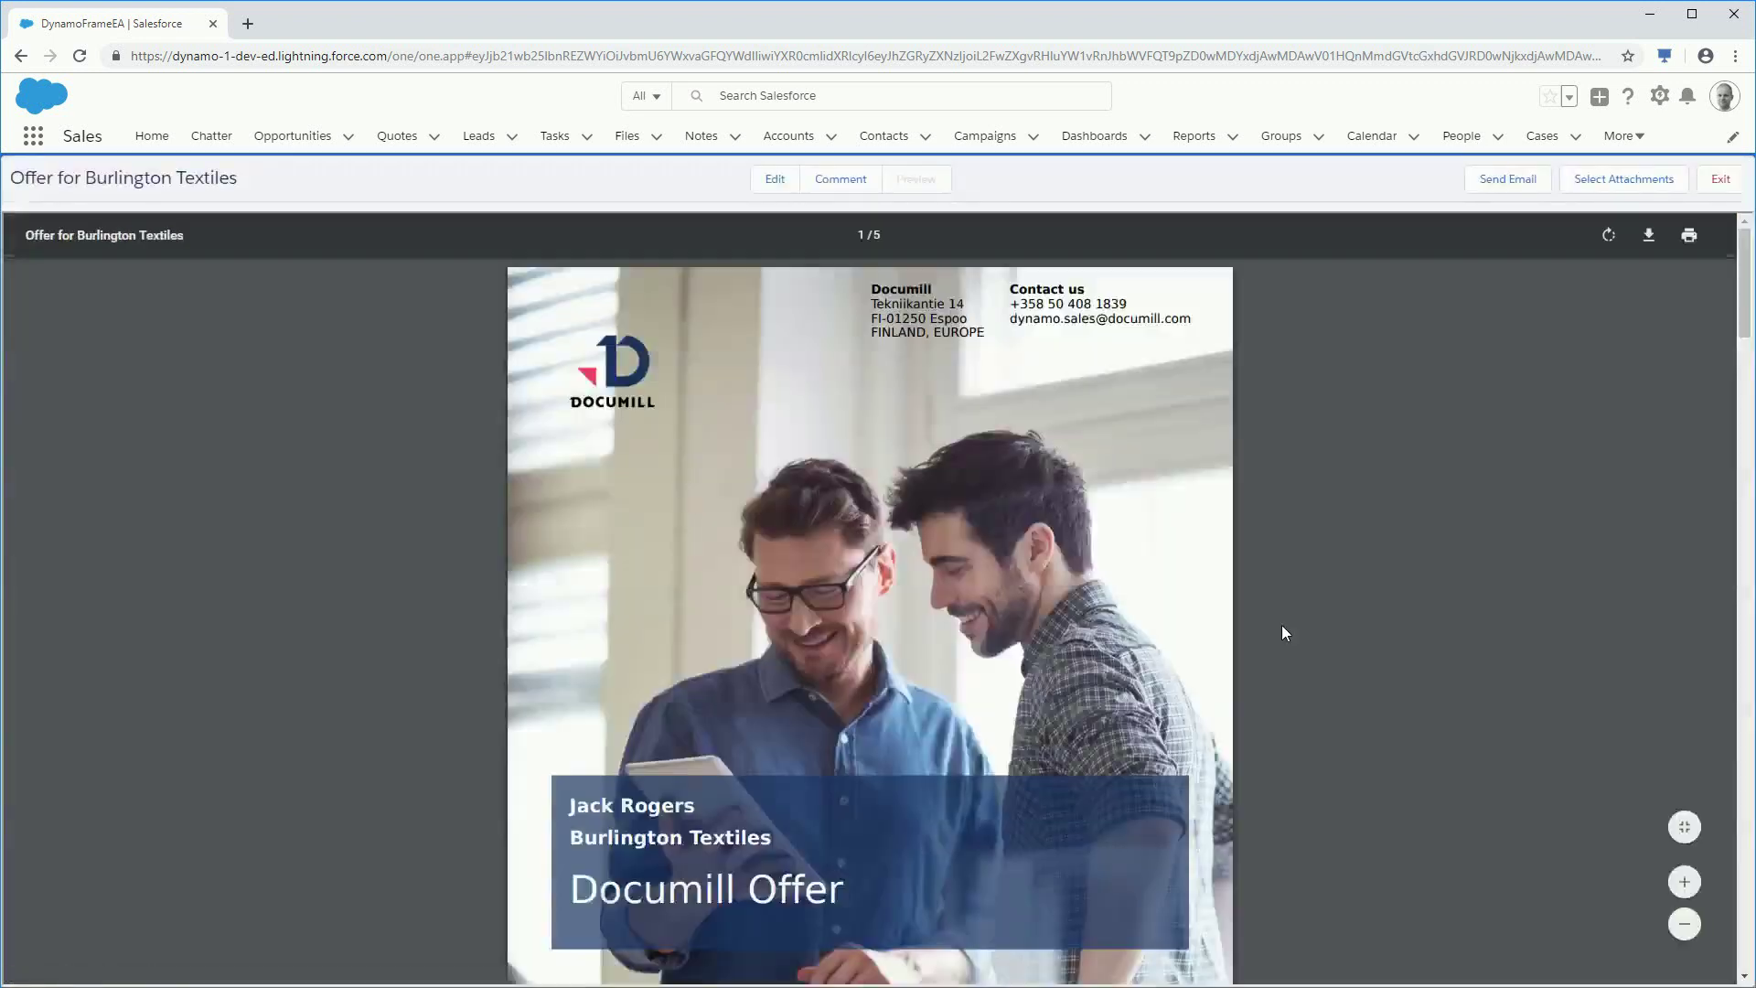
left_click_drag(1747, 291, 1747, 247)
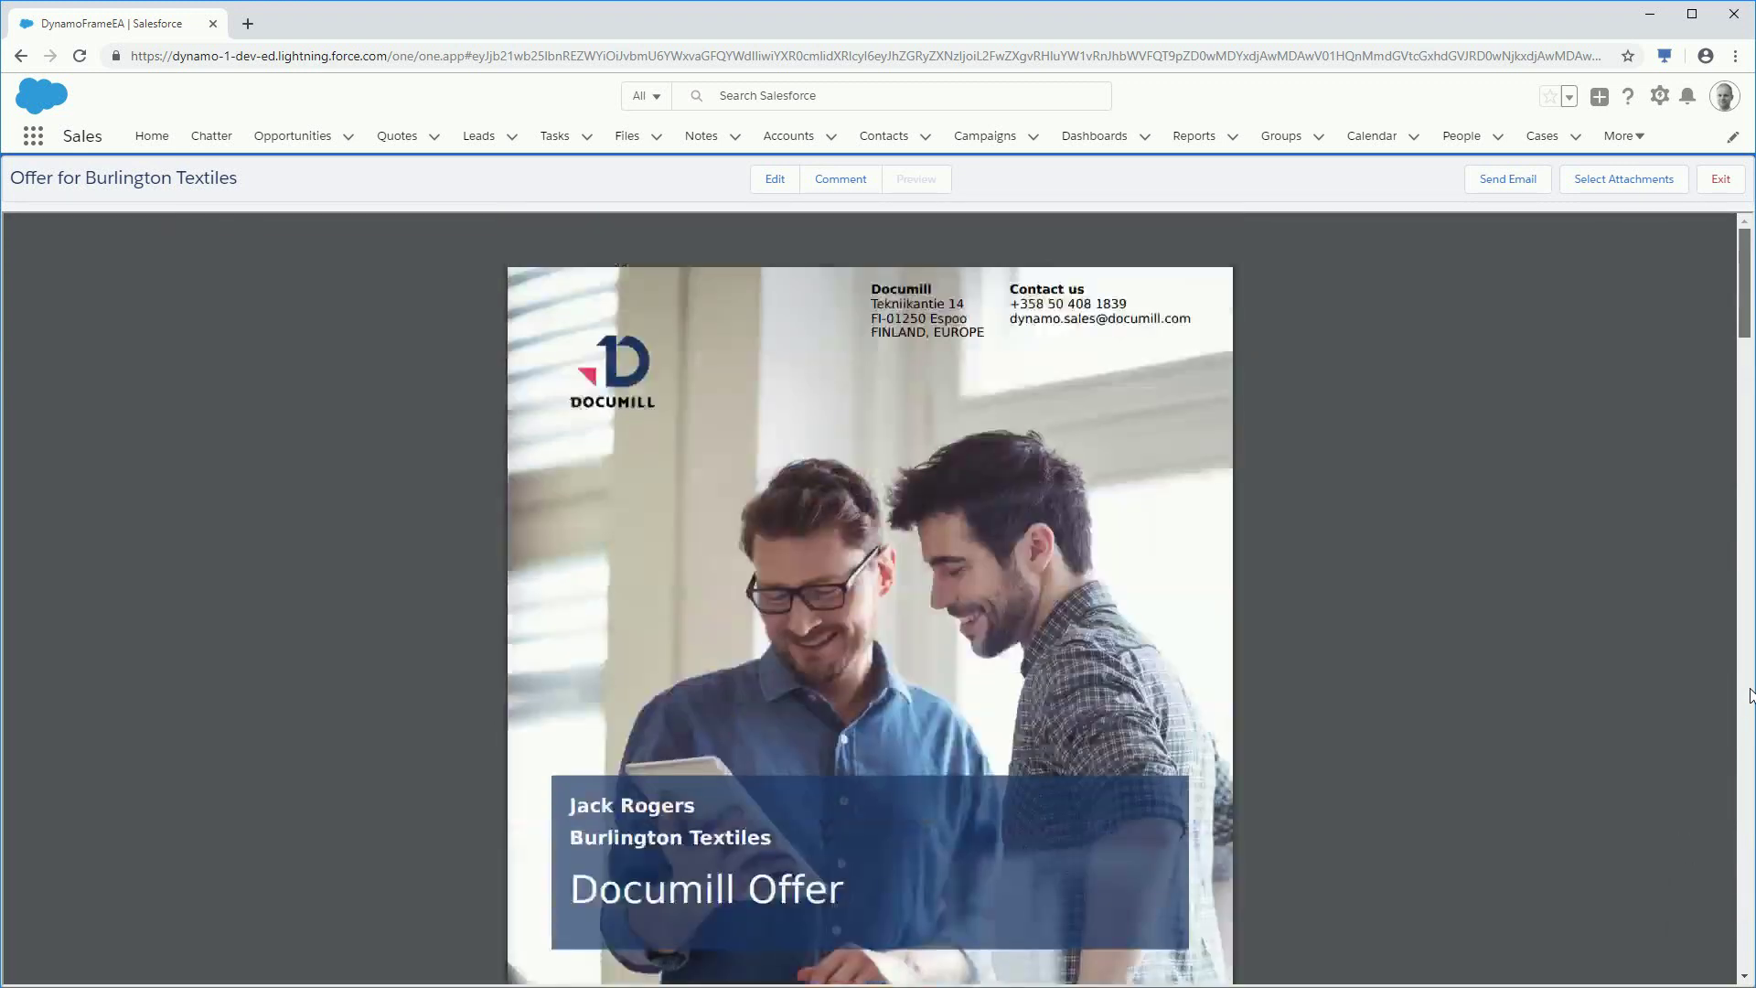
left_click(774, 180)
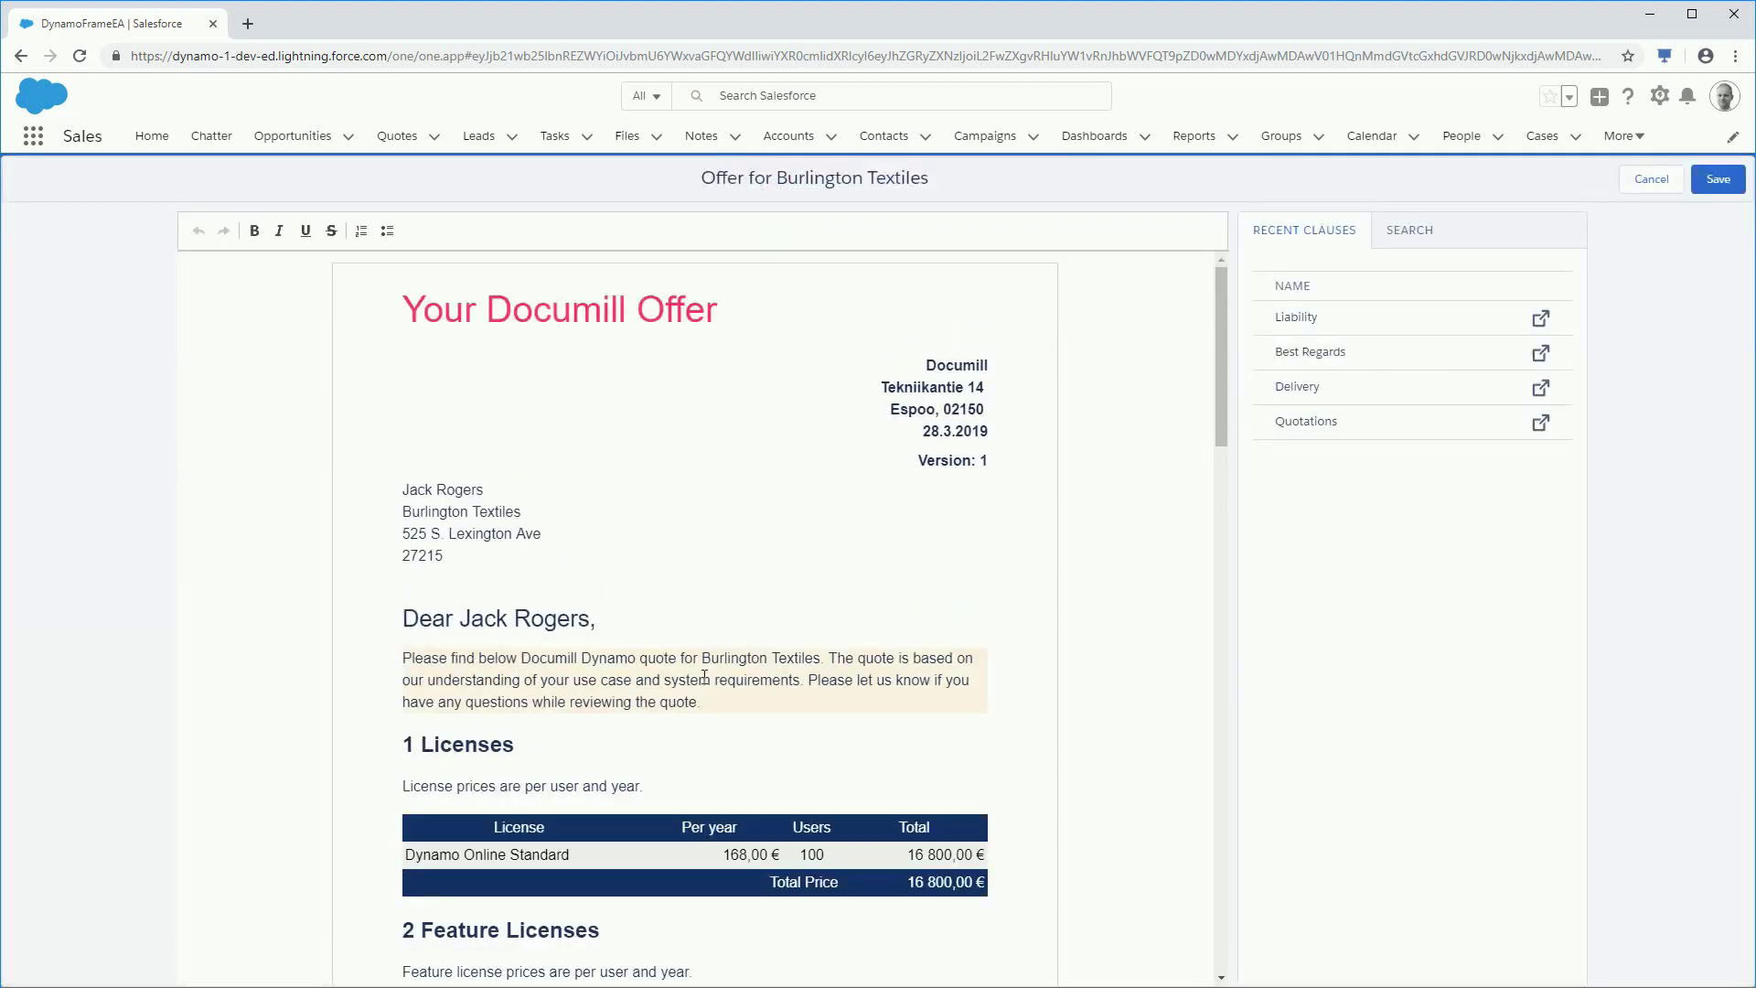
Start editing the opening paragraph and search the clause library for 'liability', previewing the first result
left_click(713, 700)
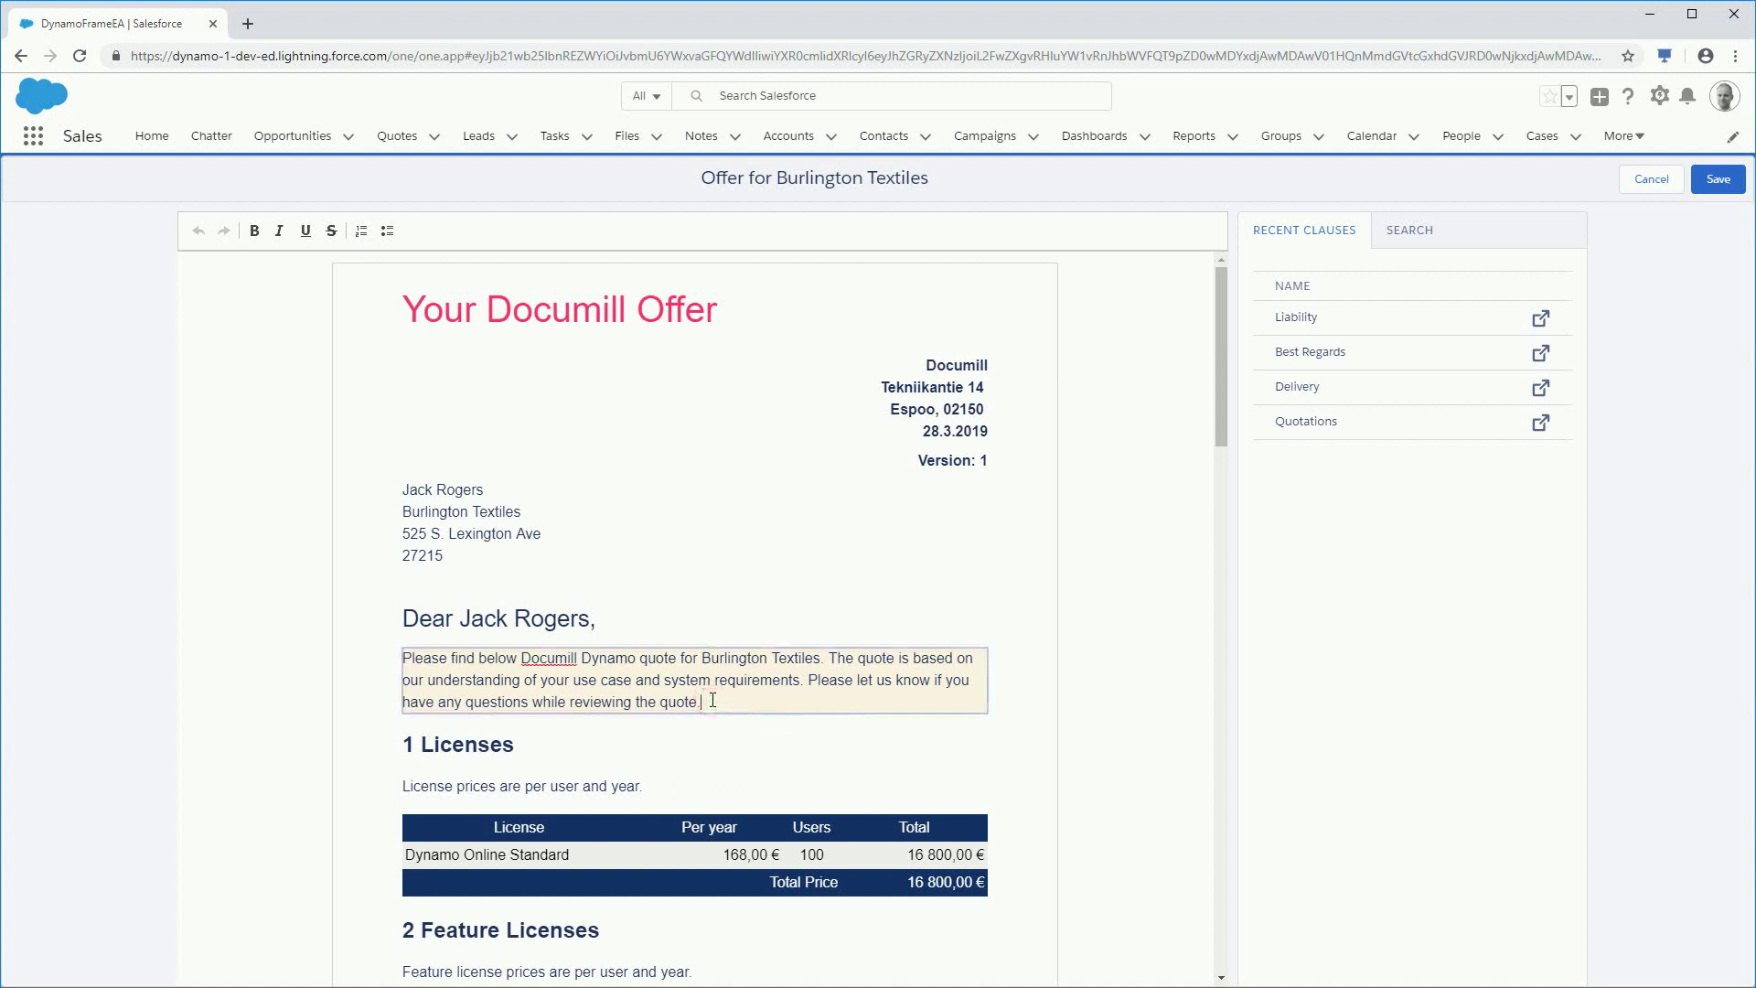
left_click(1411, 236)
left_click(1285, 279)
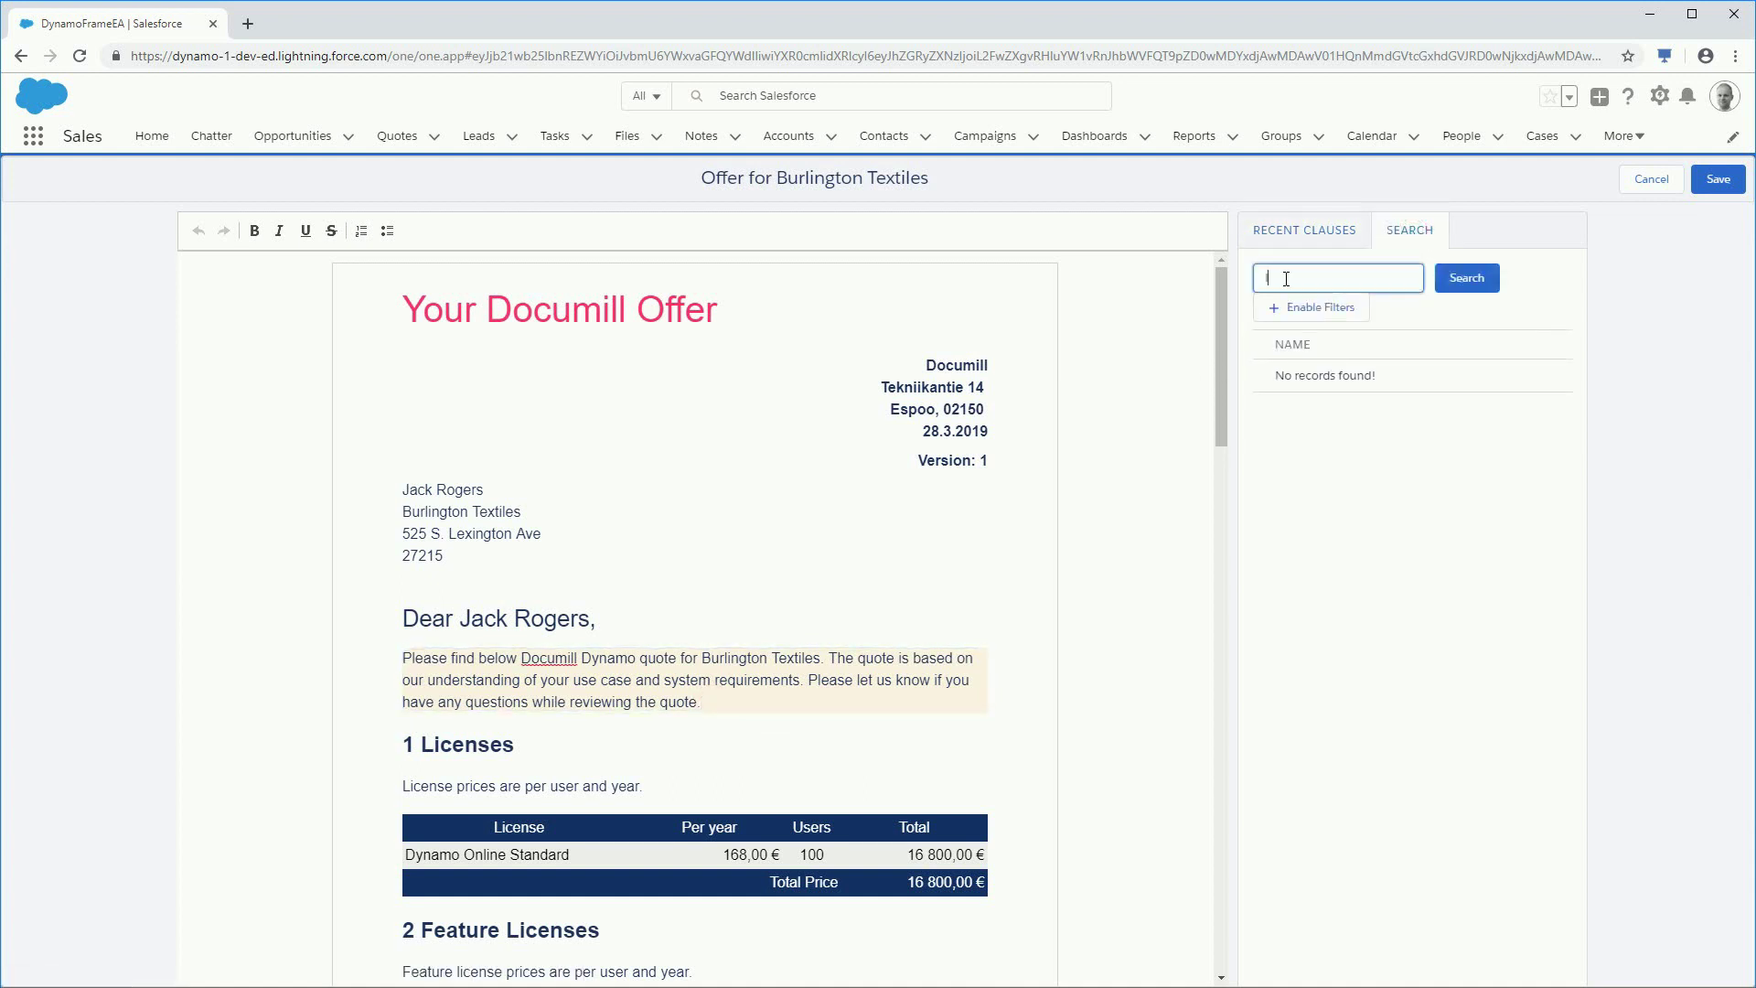
left_click(1466, 283)
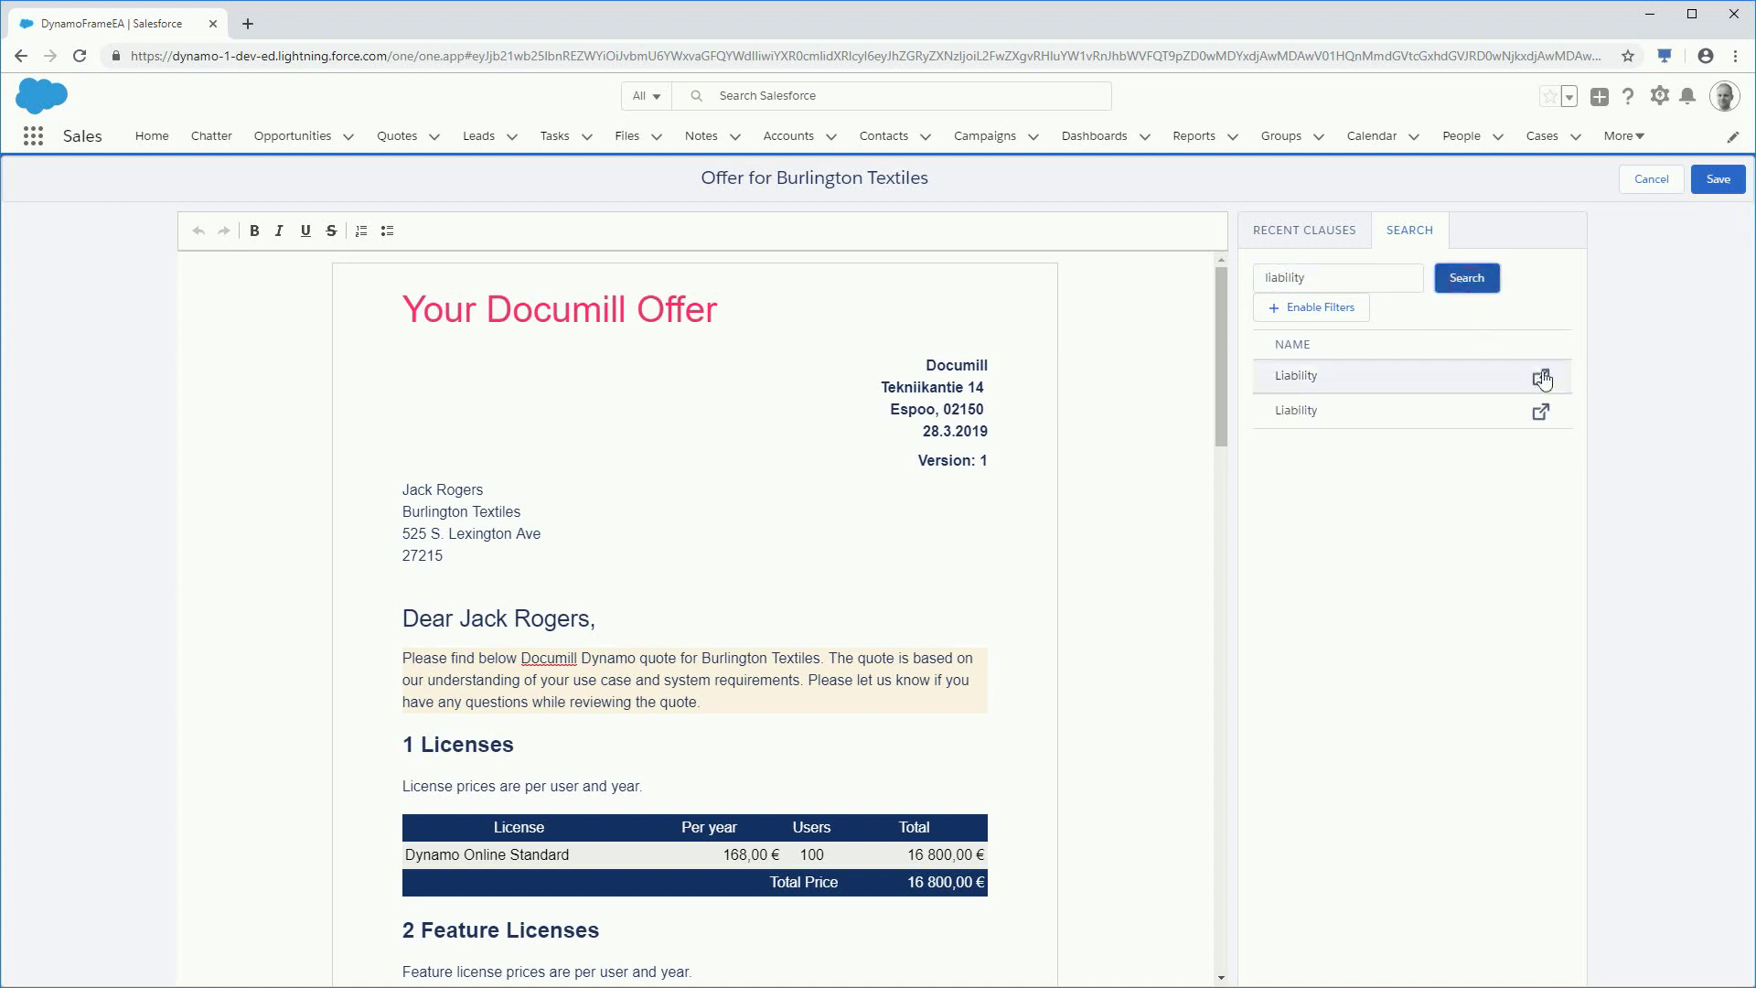
left_click(1542, 377)
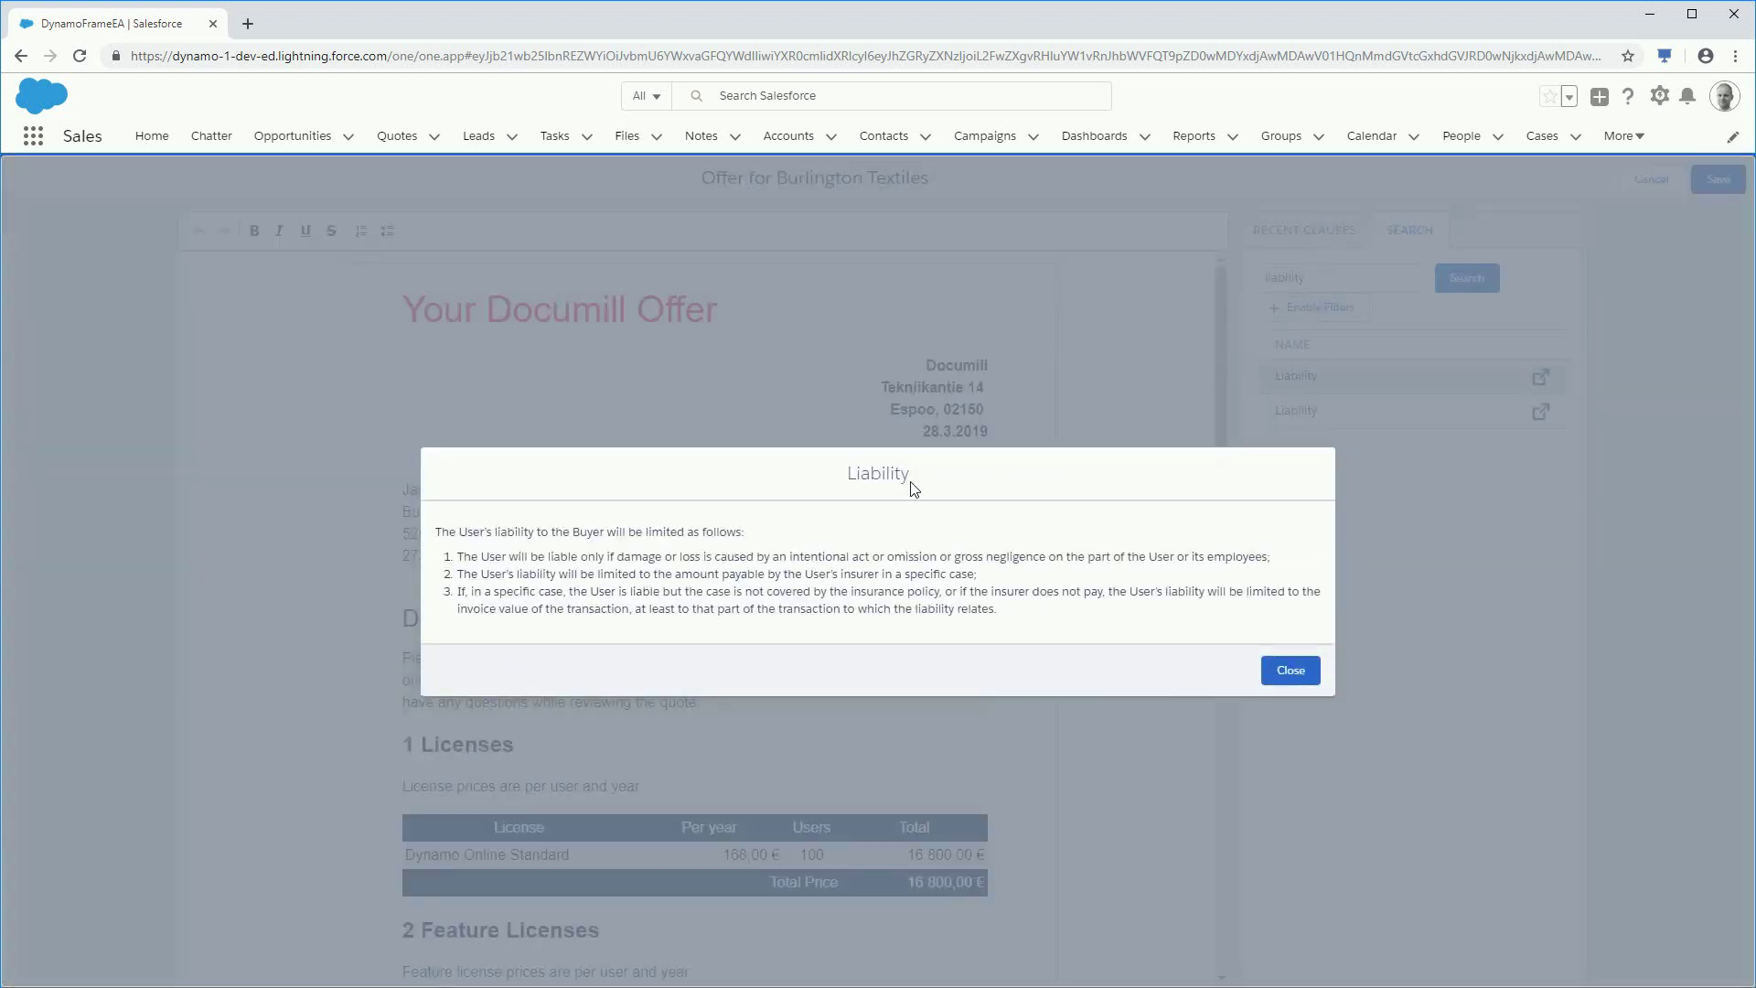
left_click(1285, 670)
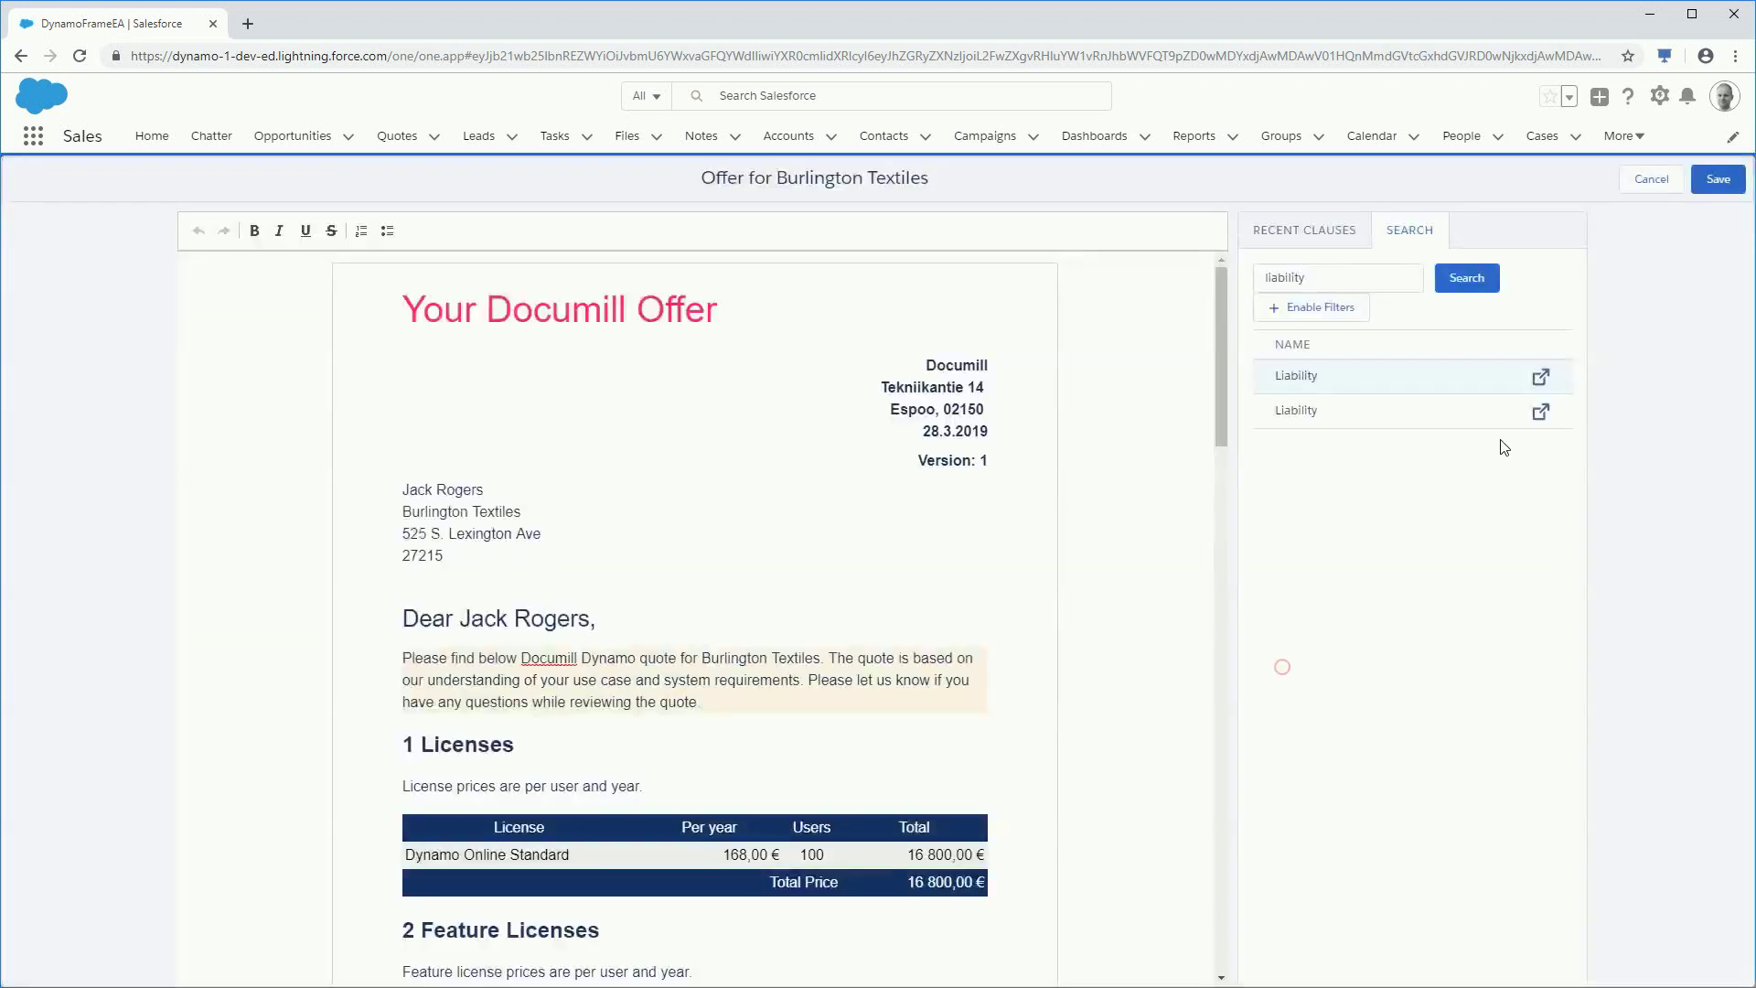
Filter the liability clause search to English and the Sales category
left_click(1308, 307)
left_click(1549, 364)
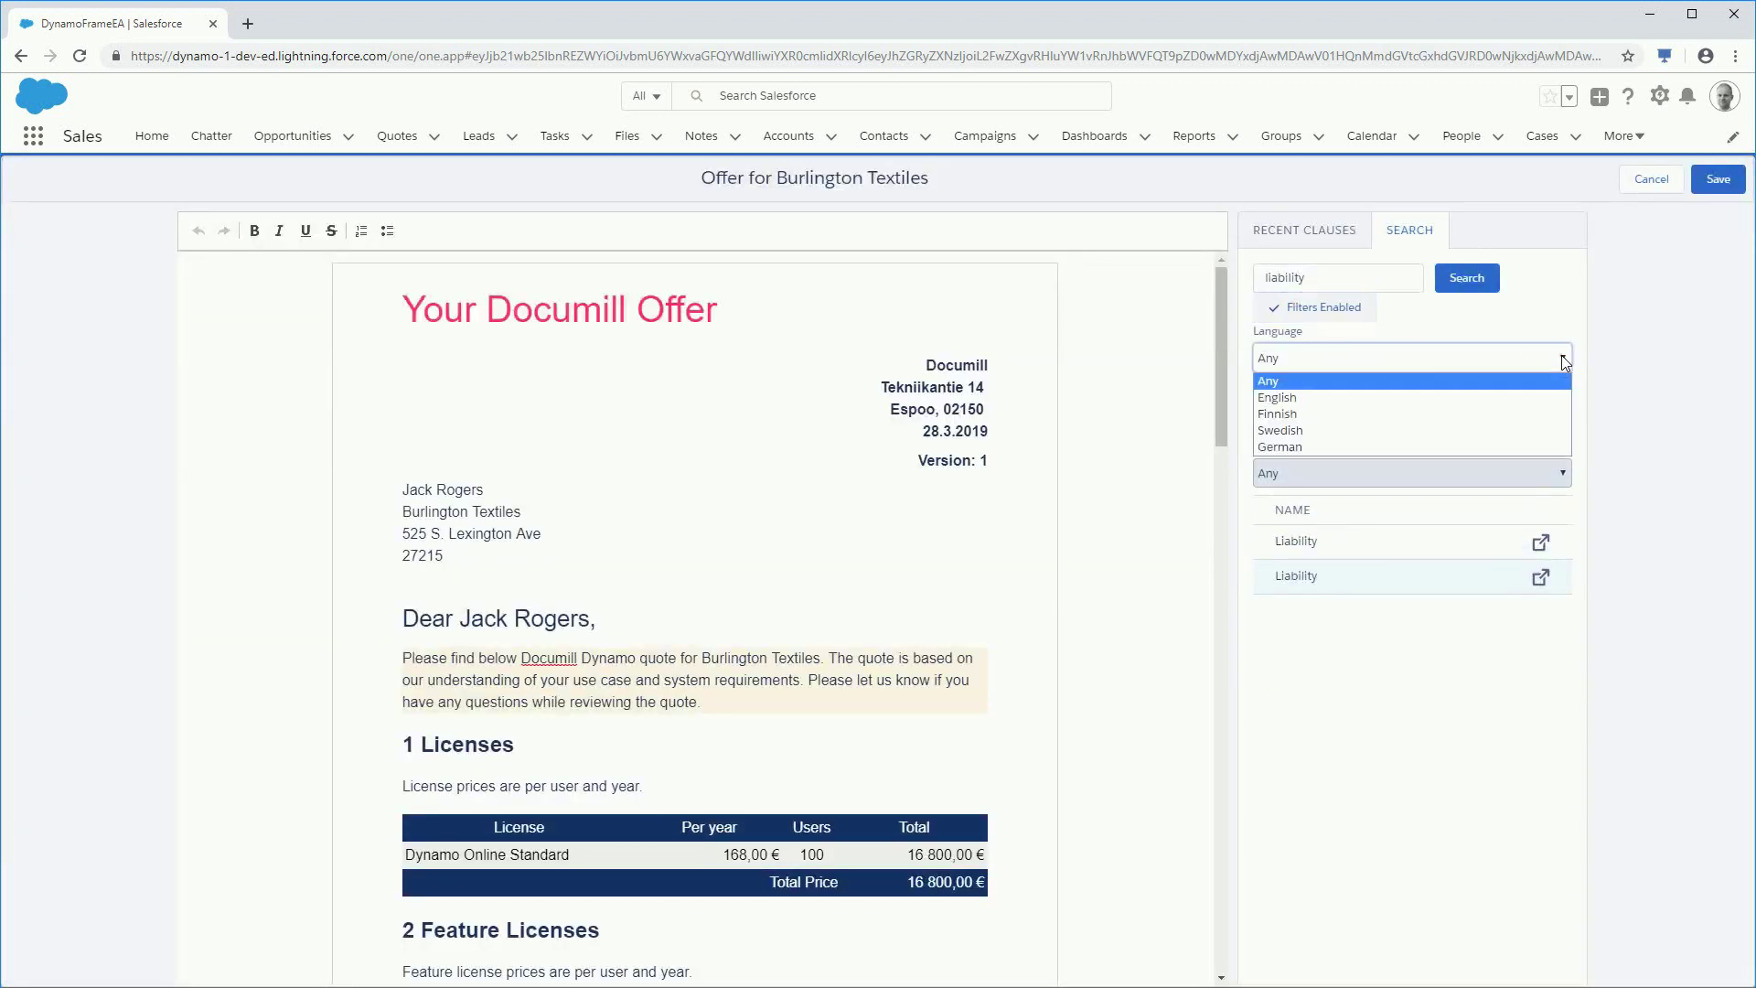
left_click(1349, 398)
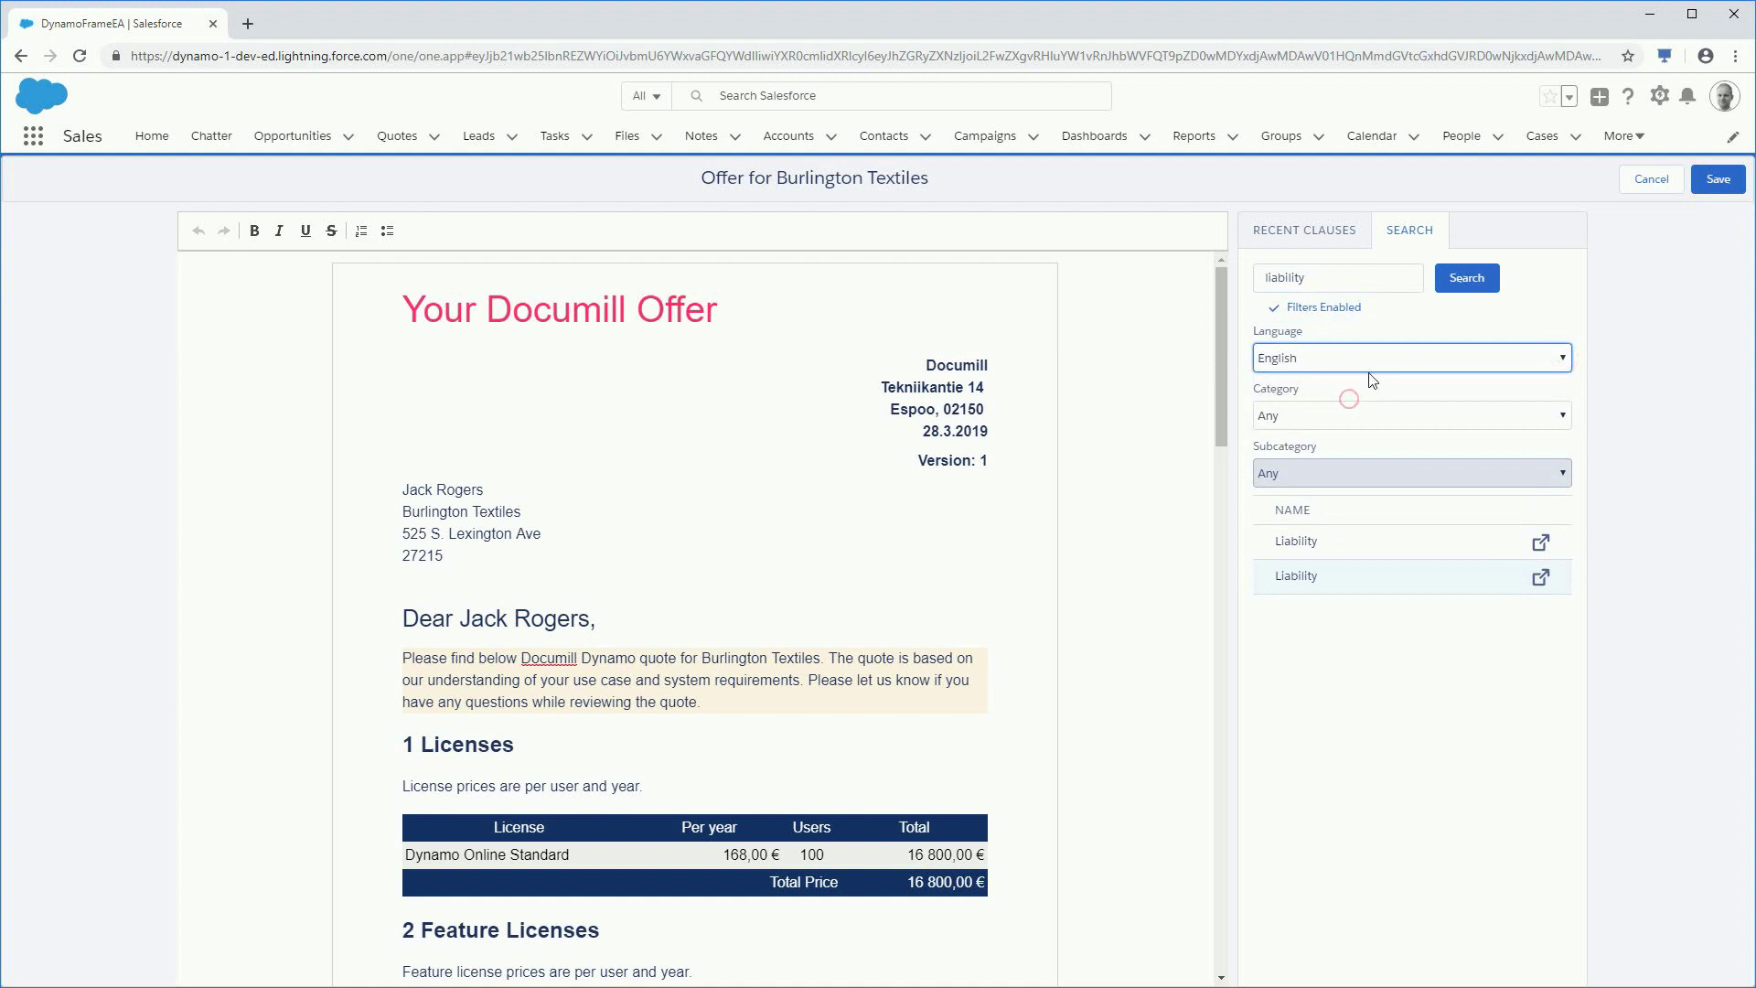
left_click(1466, 278)
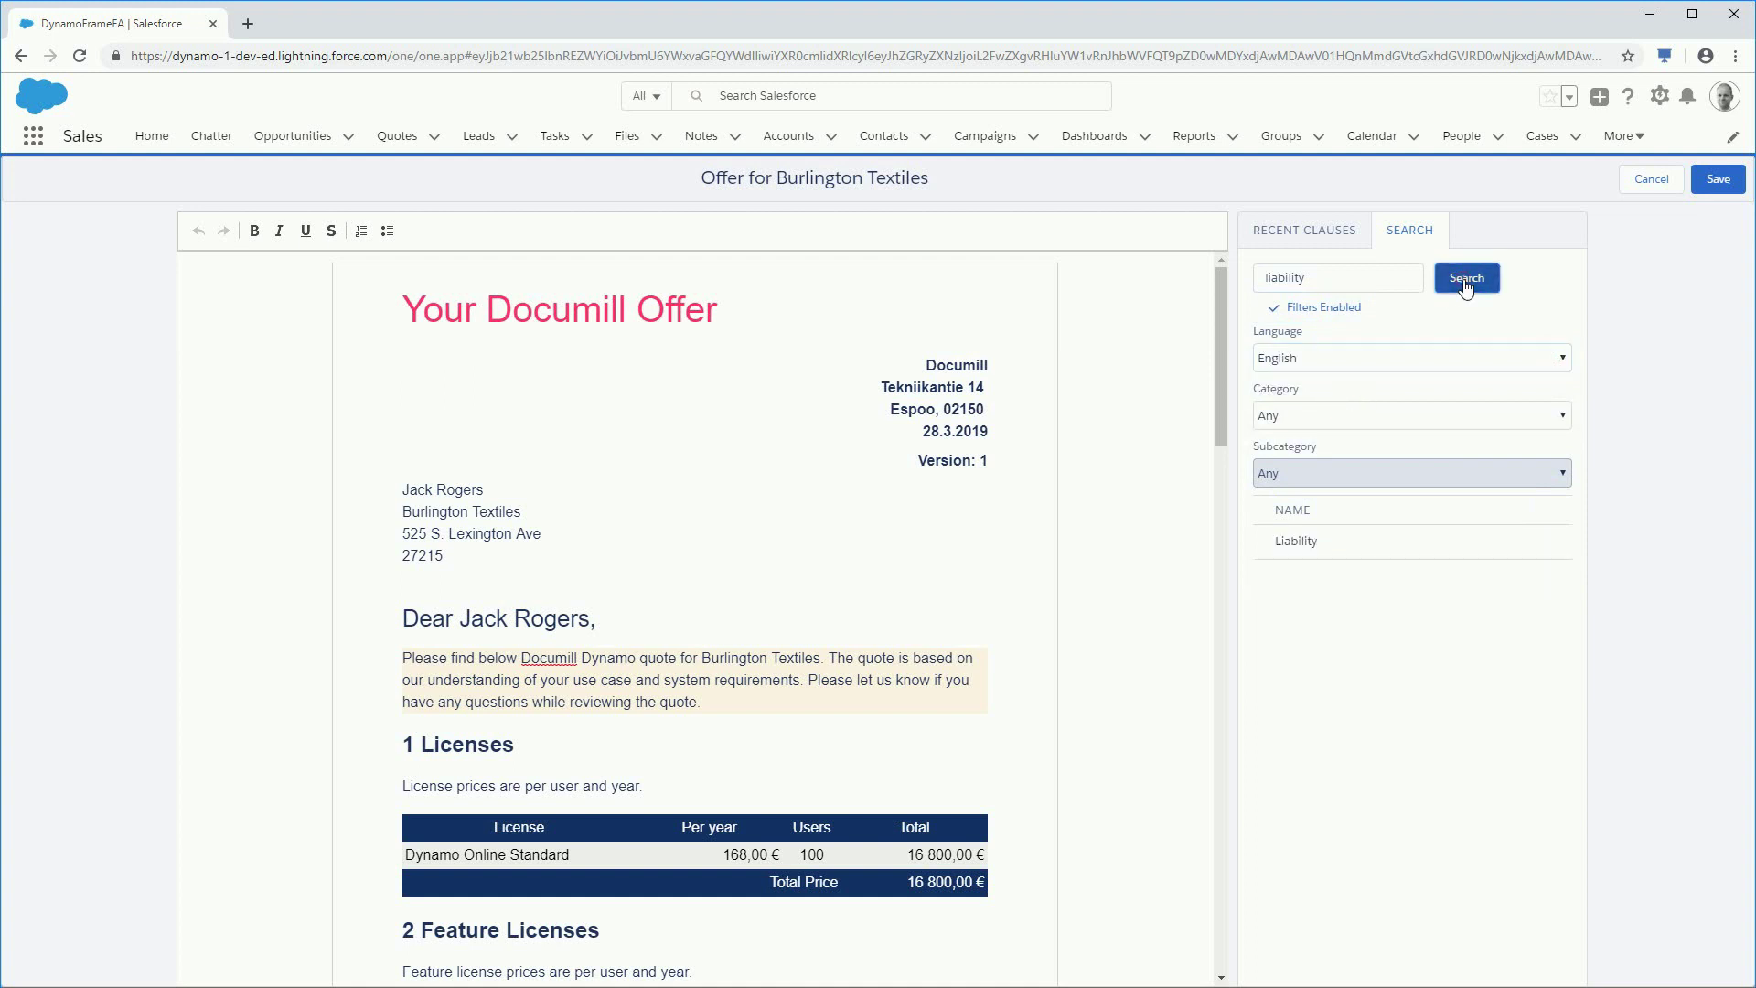
left_click(1566, 416)
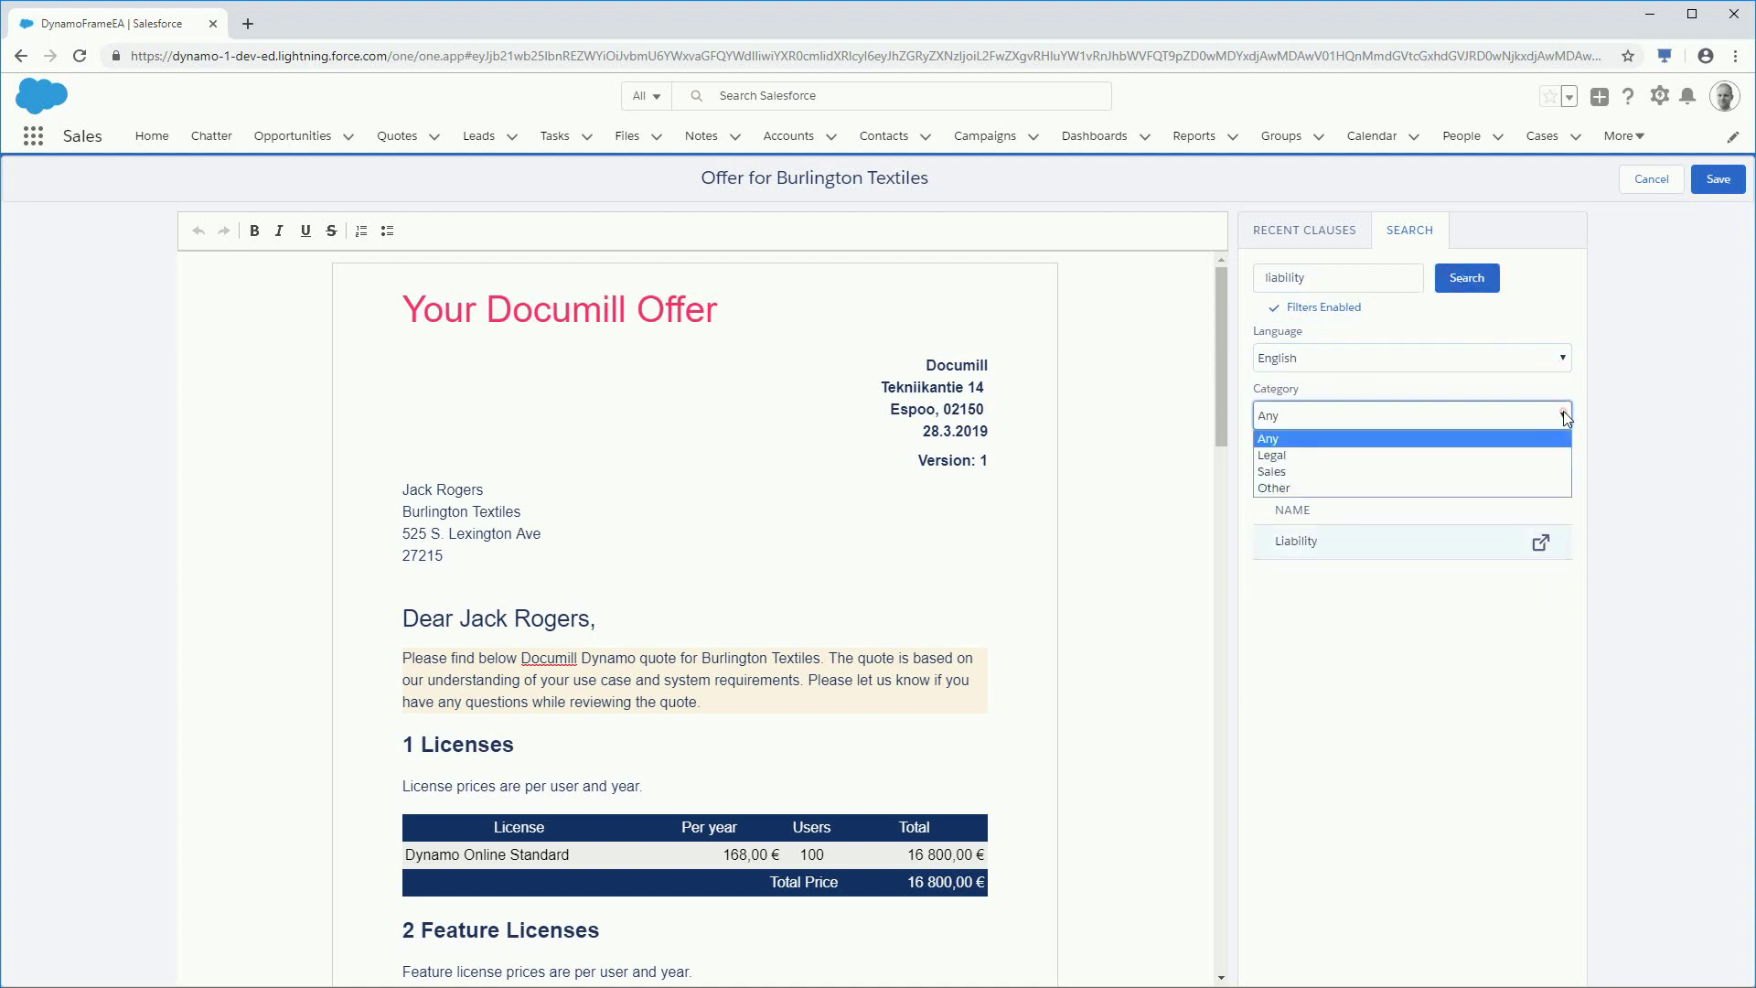
left_click(1378, 464)
left_click(1342, 477)
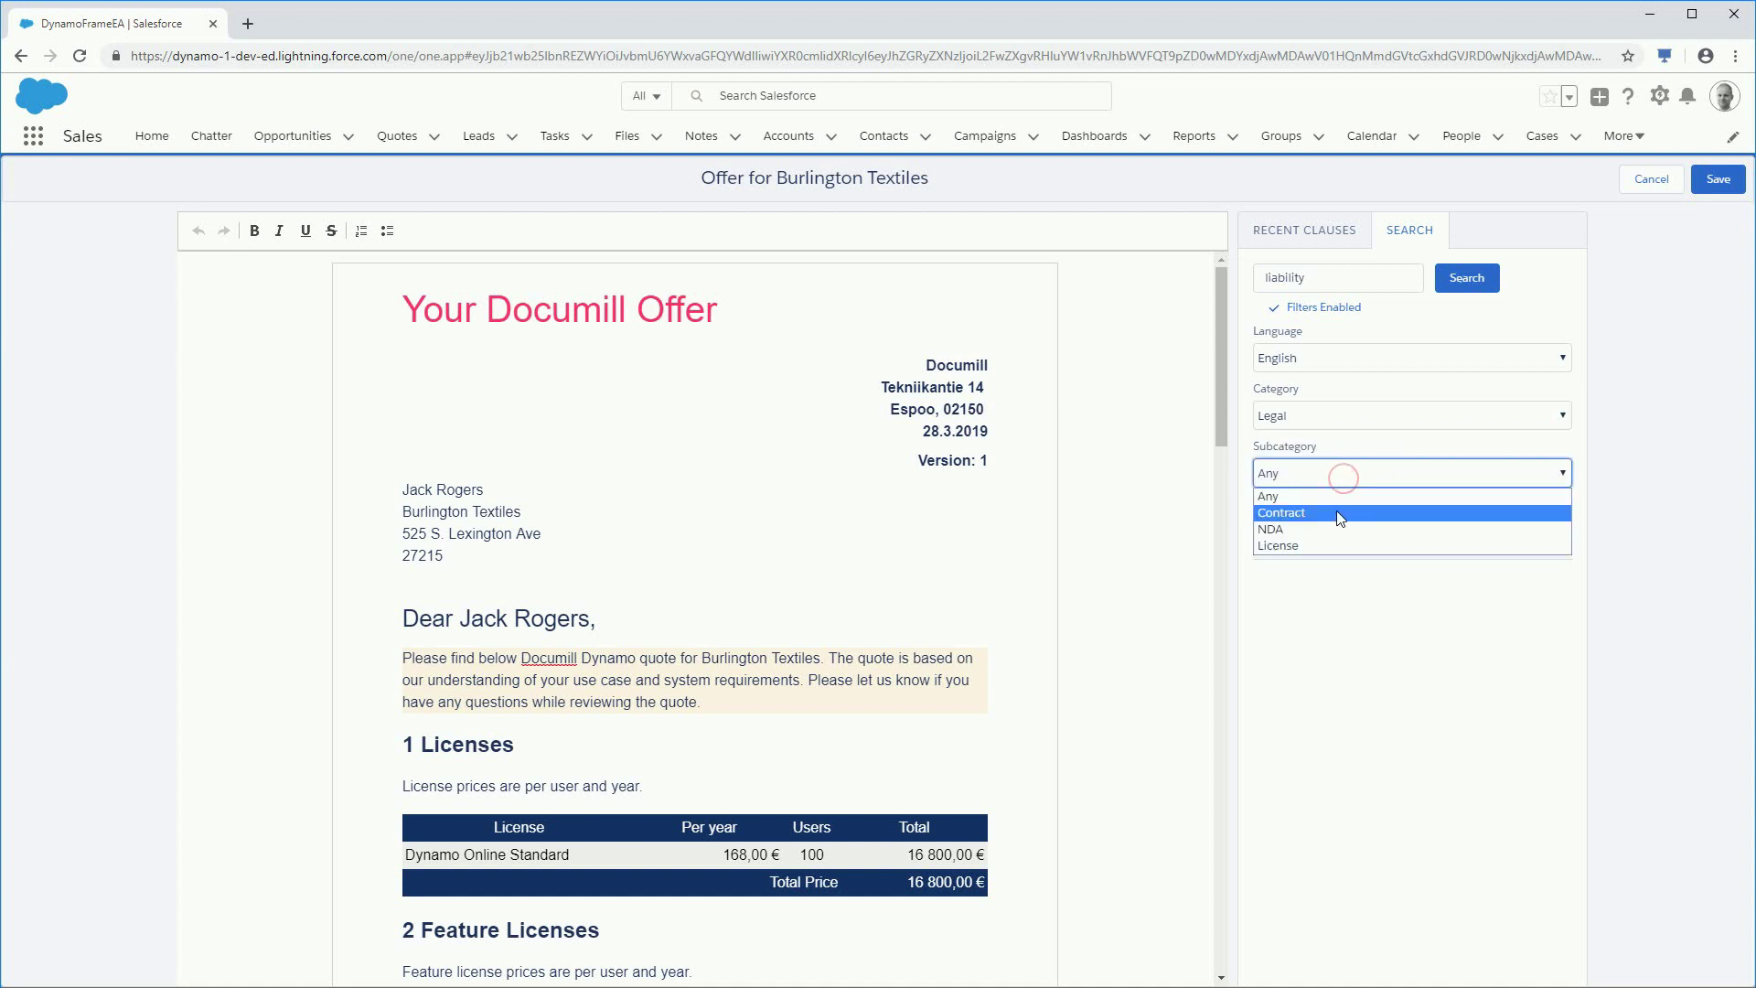
left_click(1619, 473)
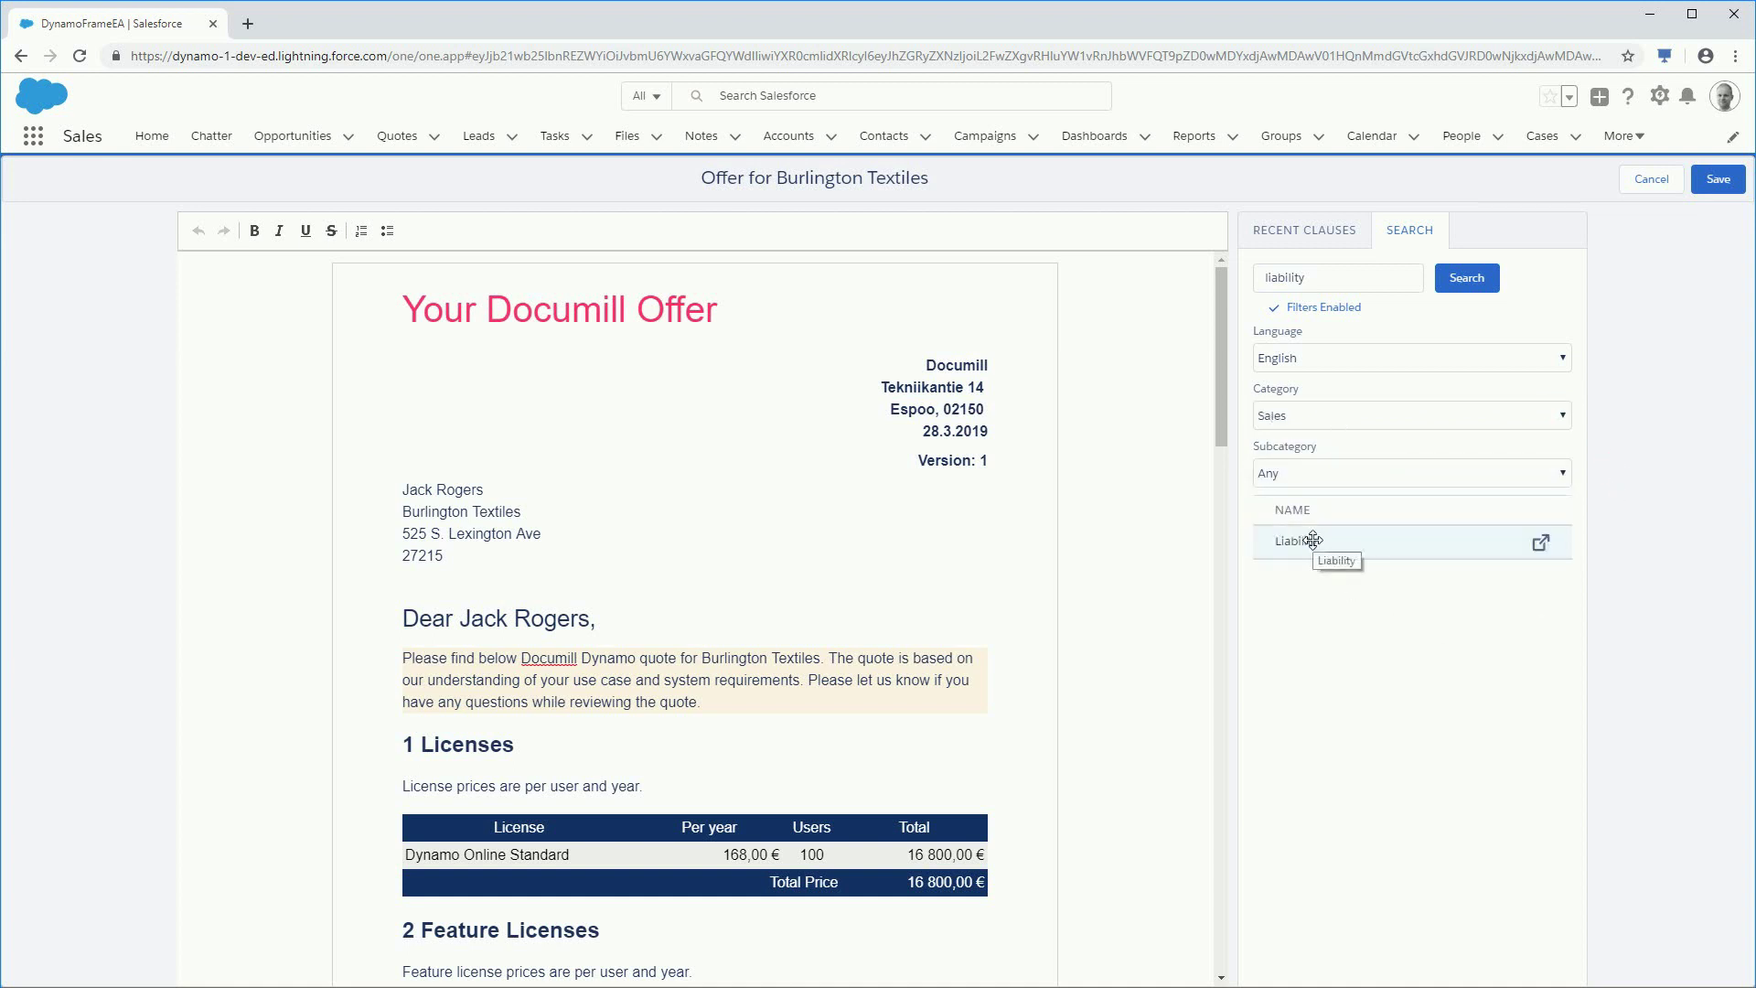
Insert the Liability clause after the offer's opening paragraph
left_click_drag(1313, 540, 813, 706)
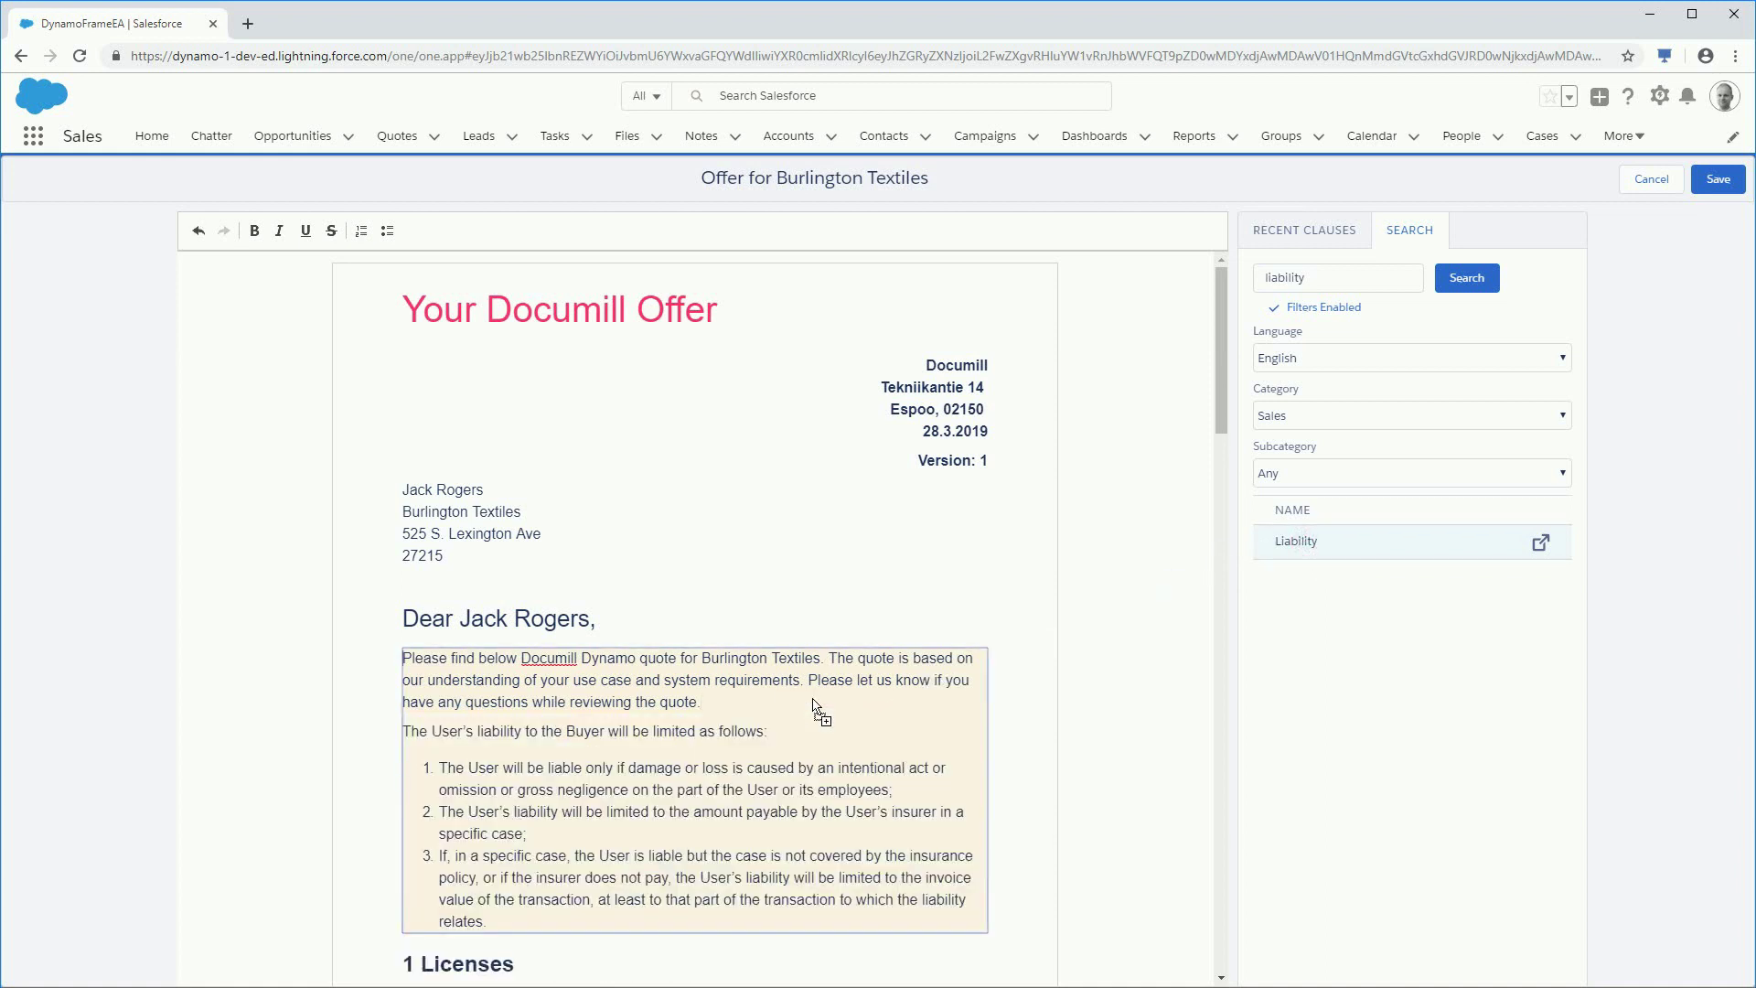
scroll(764, 609, "down", 7)
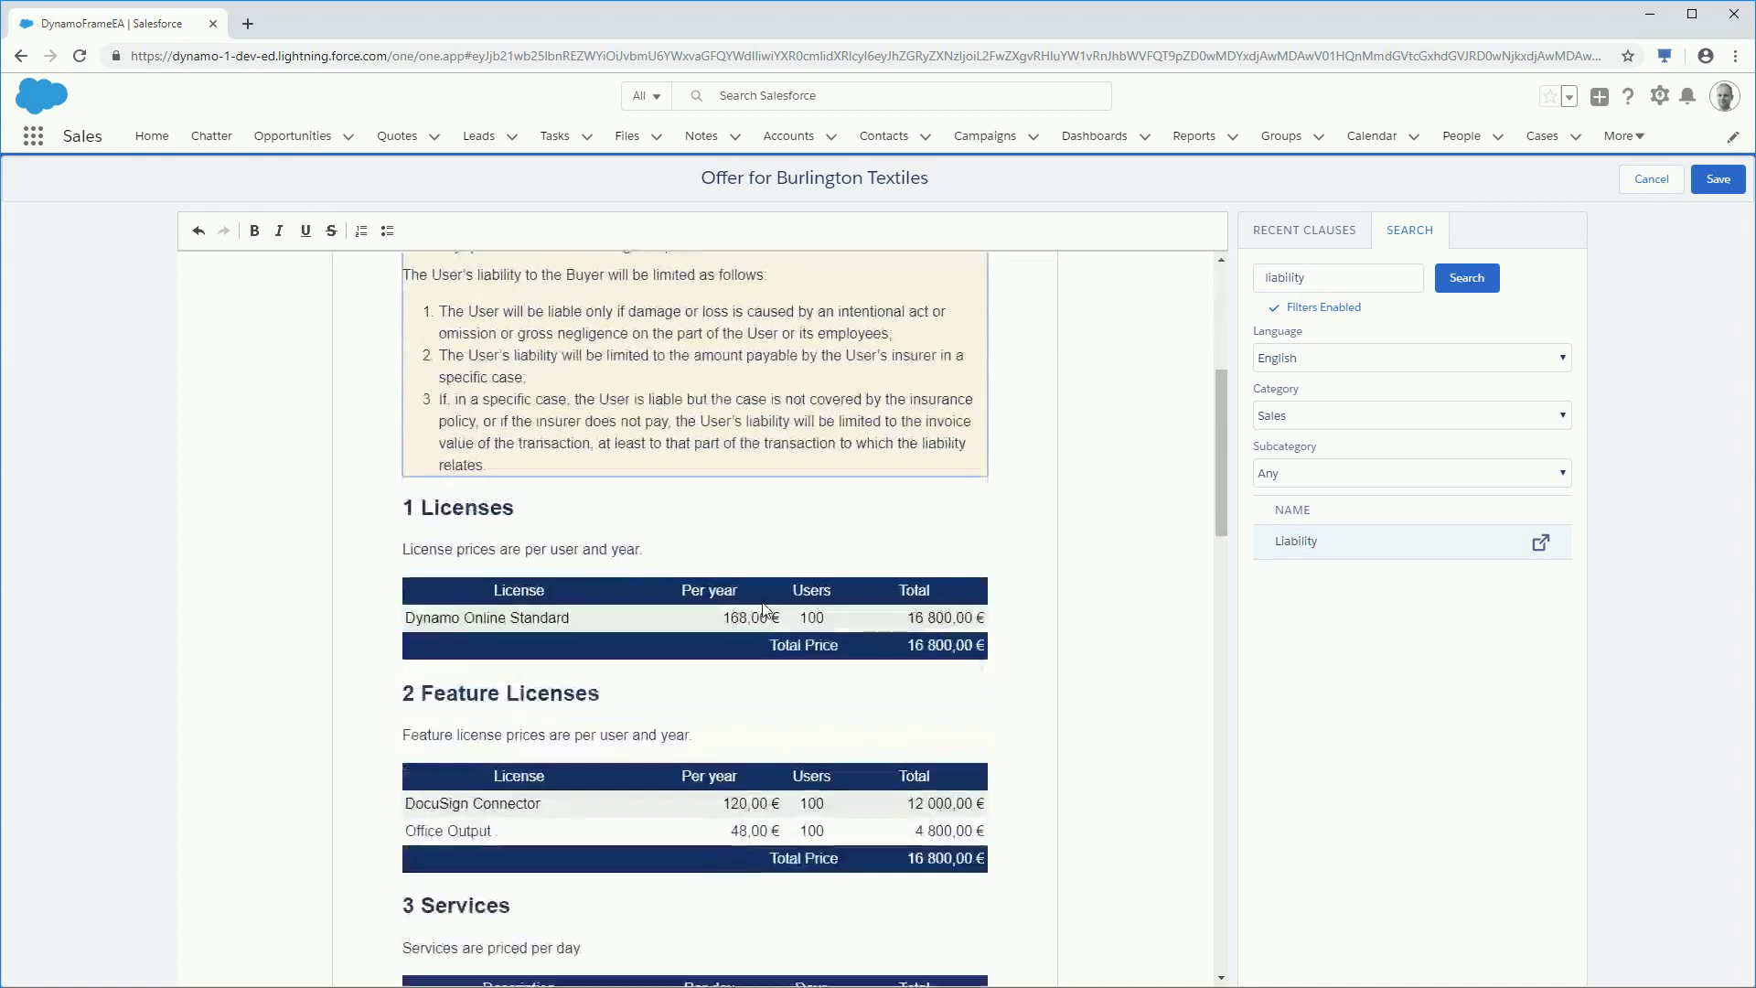
scroll(764, 609, "down", 7)
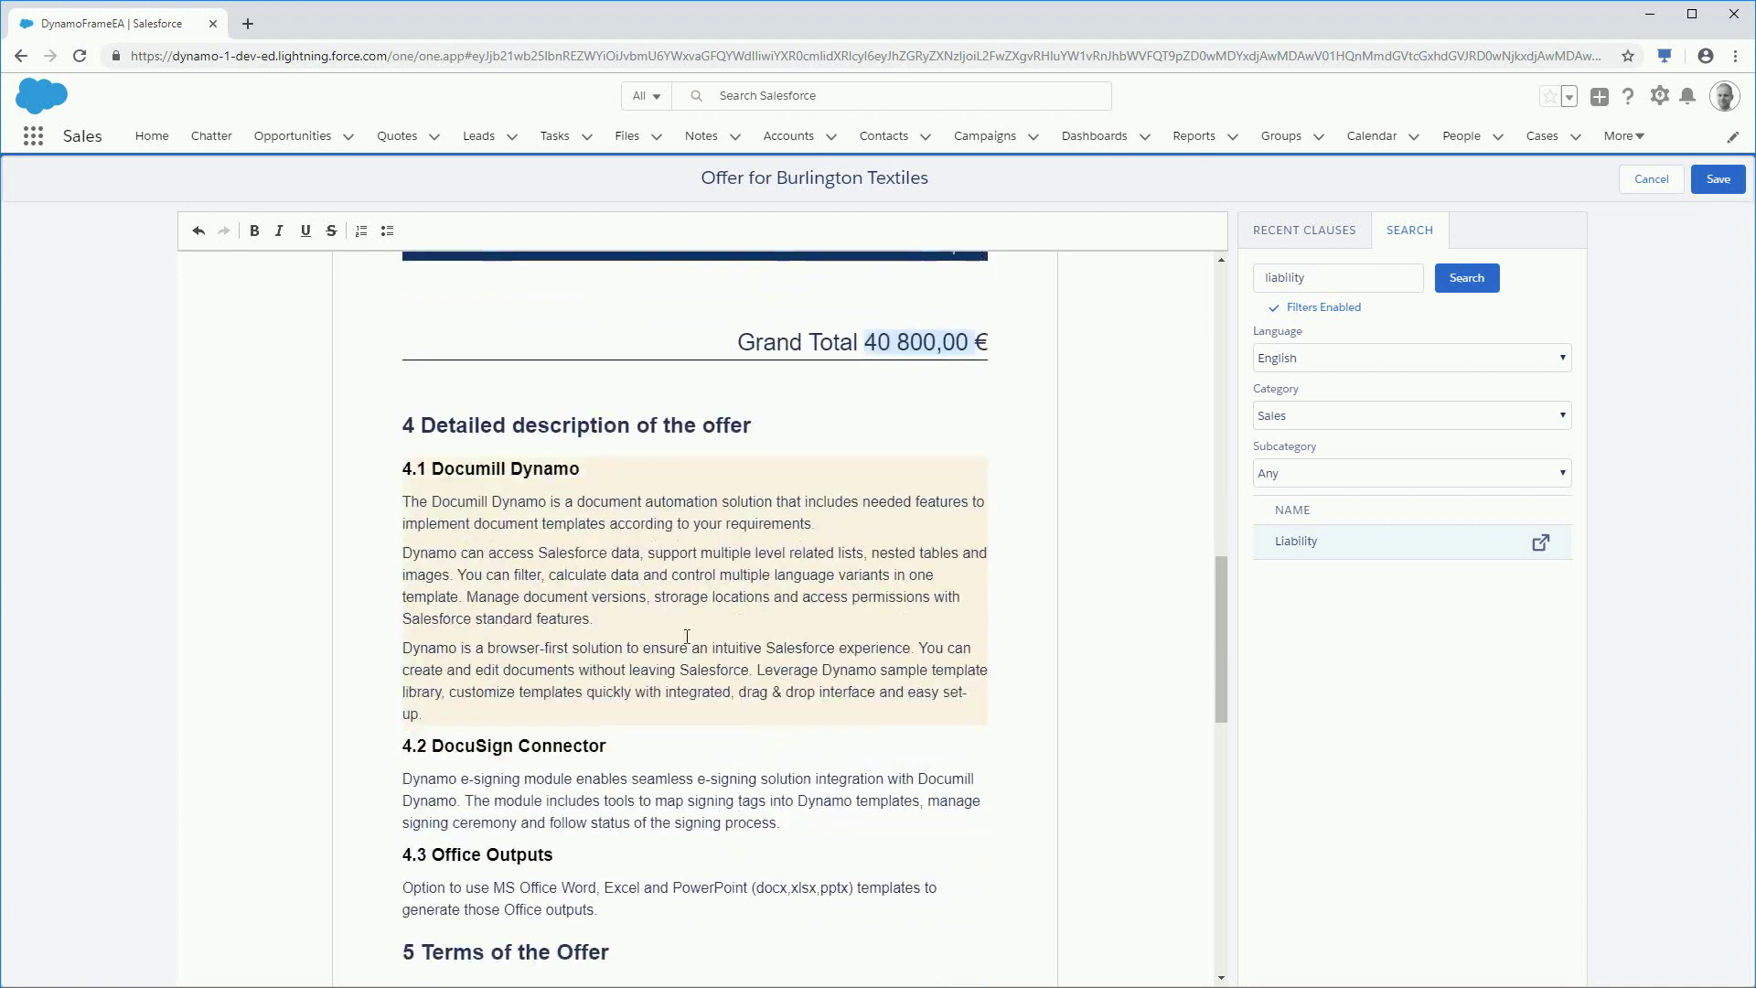
Delete the 4.1 Documill Dynamo section and save the offer
left_click_drag(474, 494, 832, 710)
key("Delete")
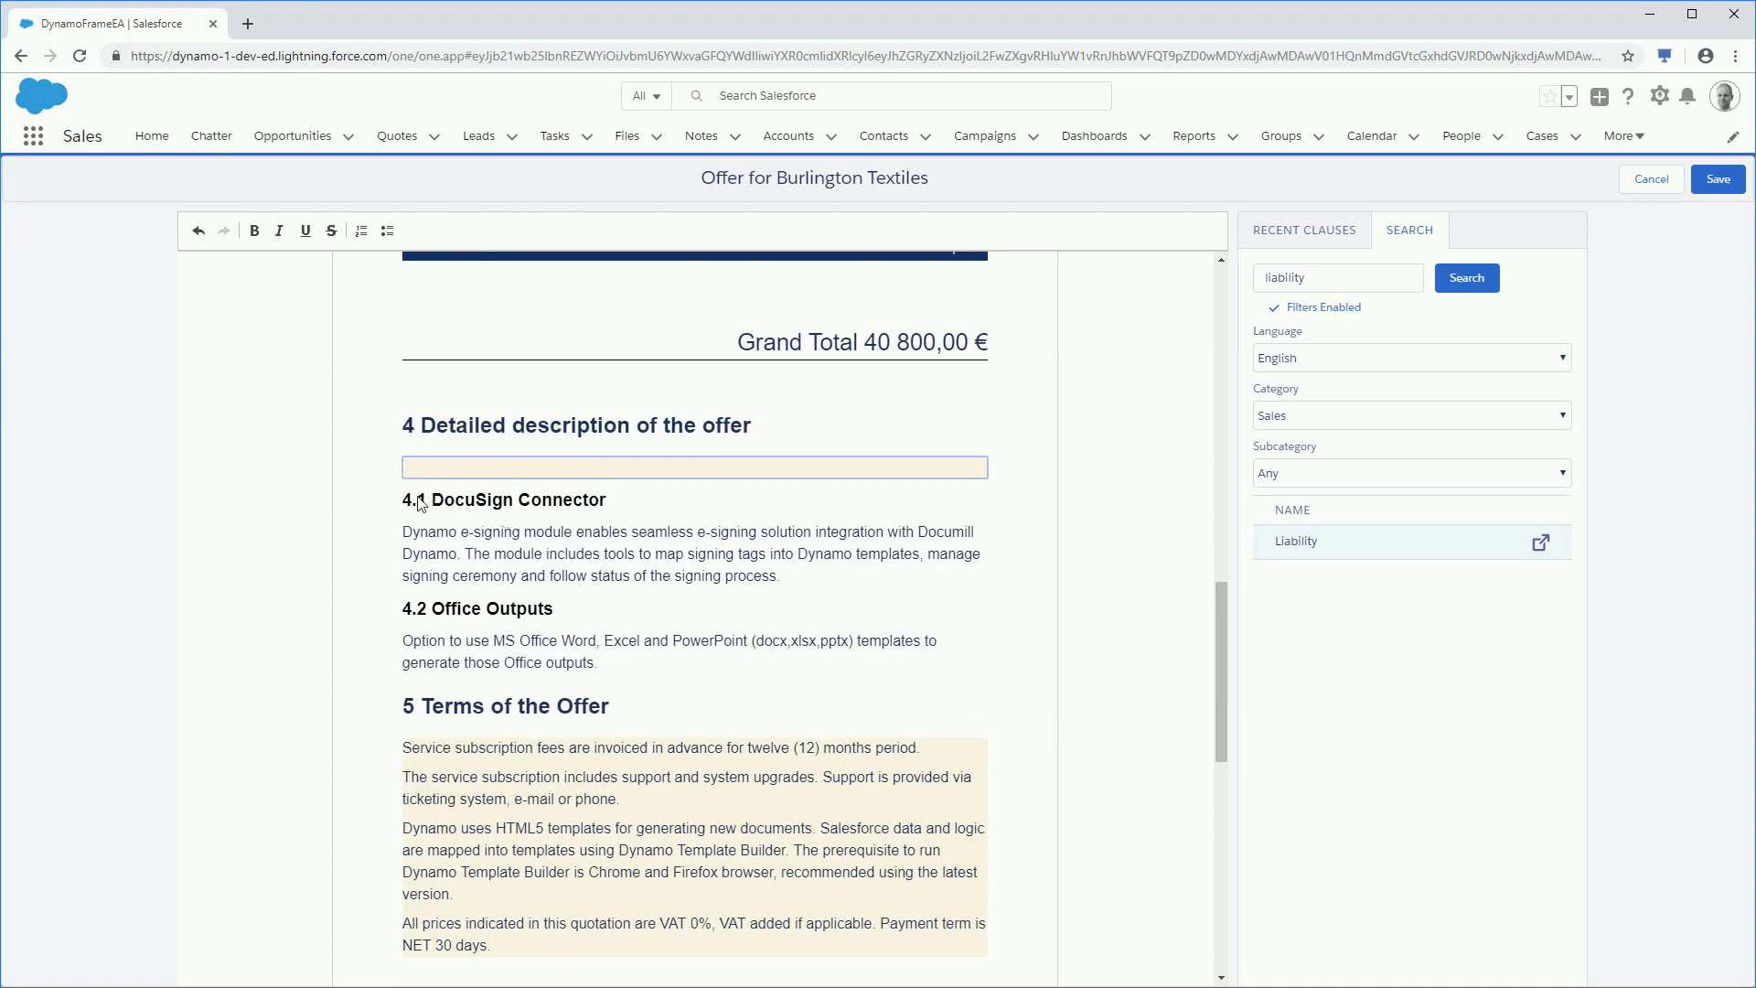
left_click(1718, 179)
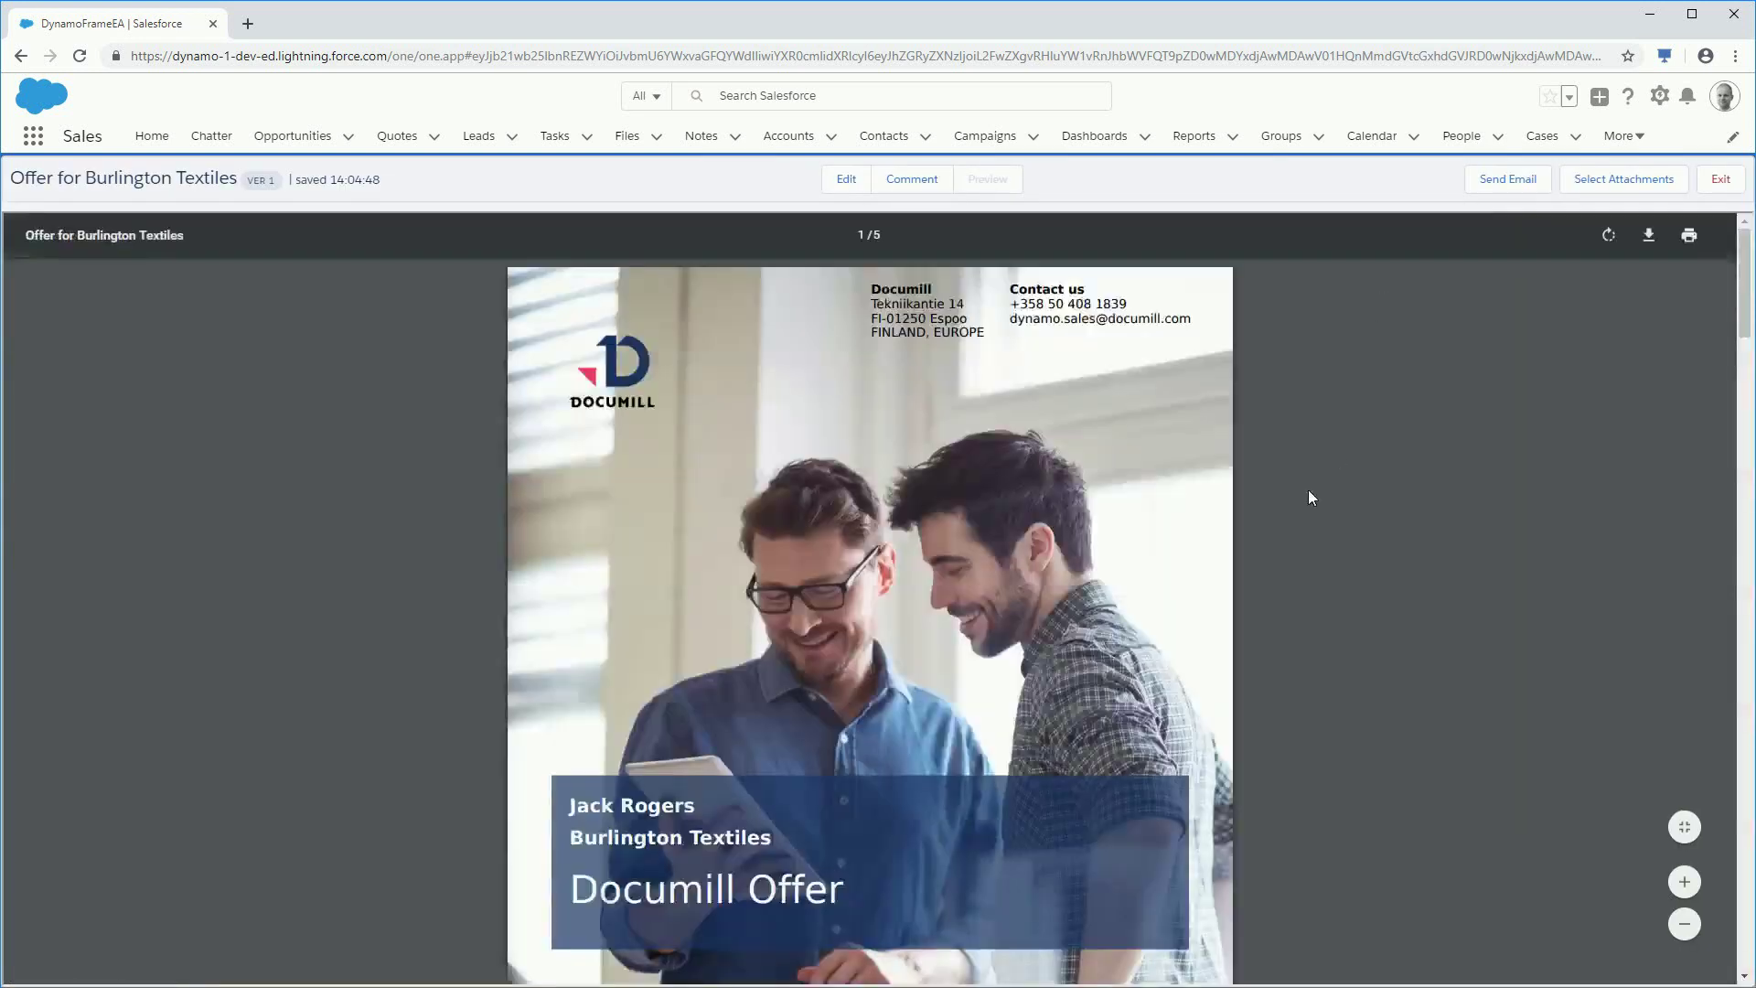
Check Version: 1 on the saved offer's second page, then exit to the opportunity
scroll(1308, 498, "down", 10)
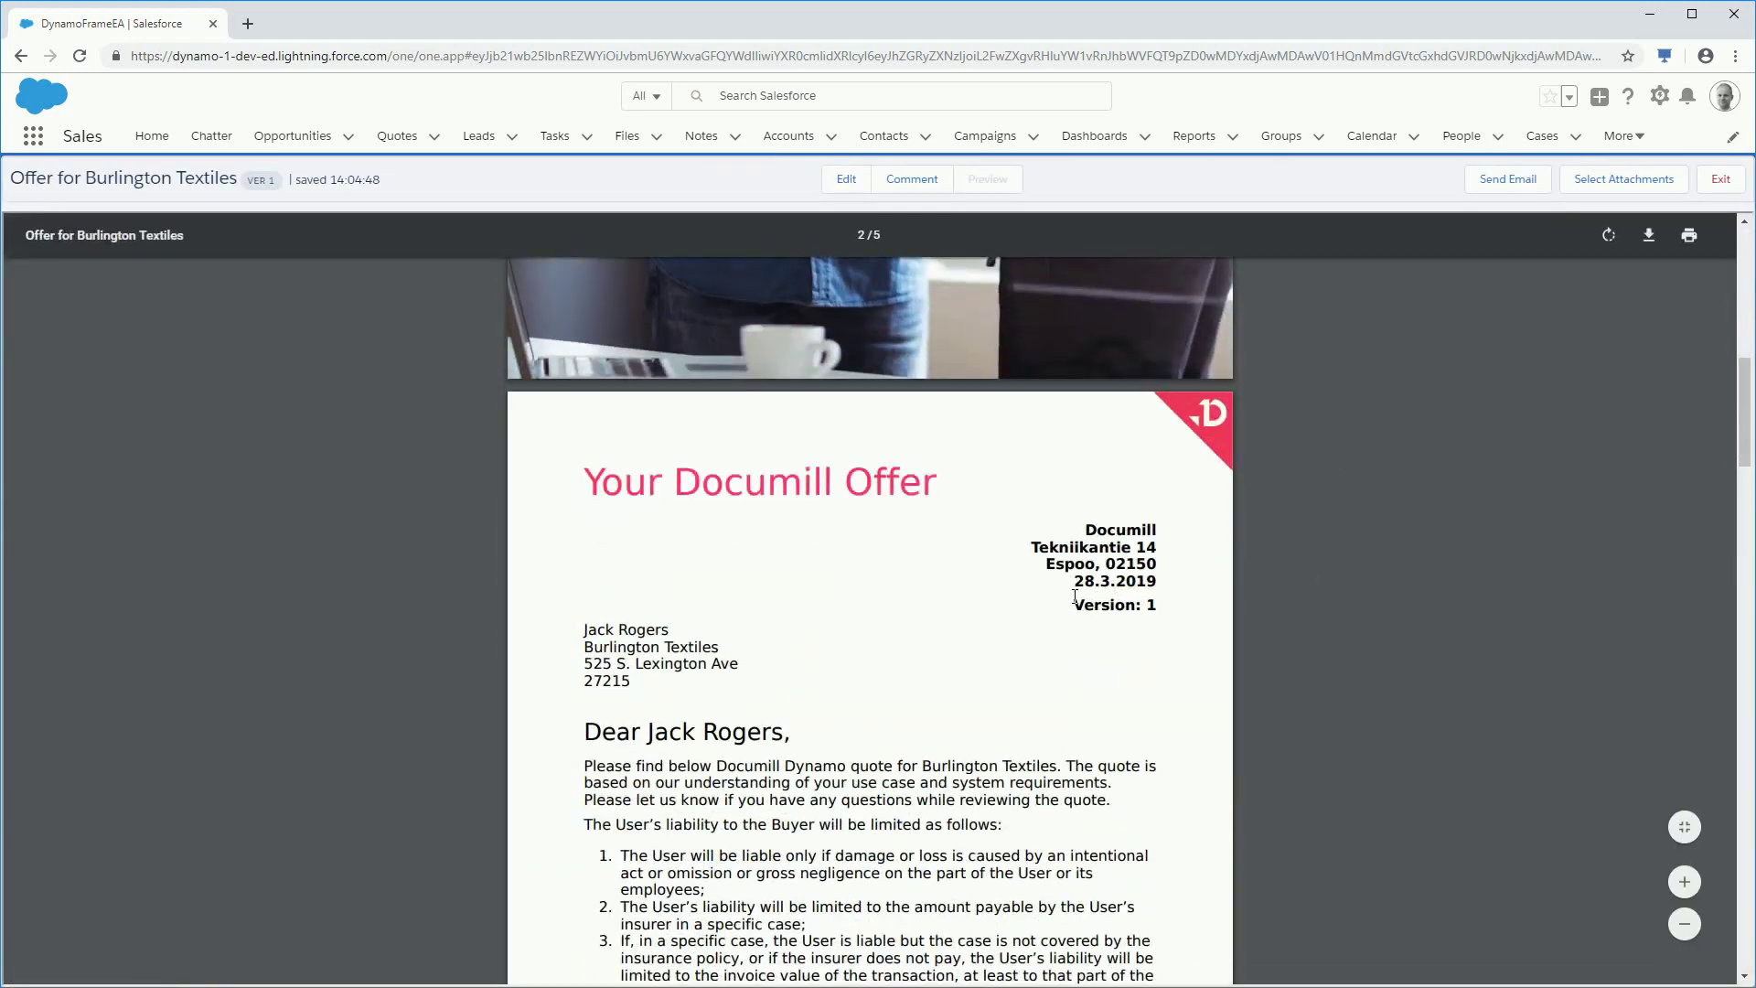
left_click_drag(1074, 595, 1194, 608)
left_click(1609, 348)
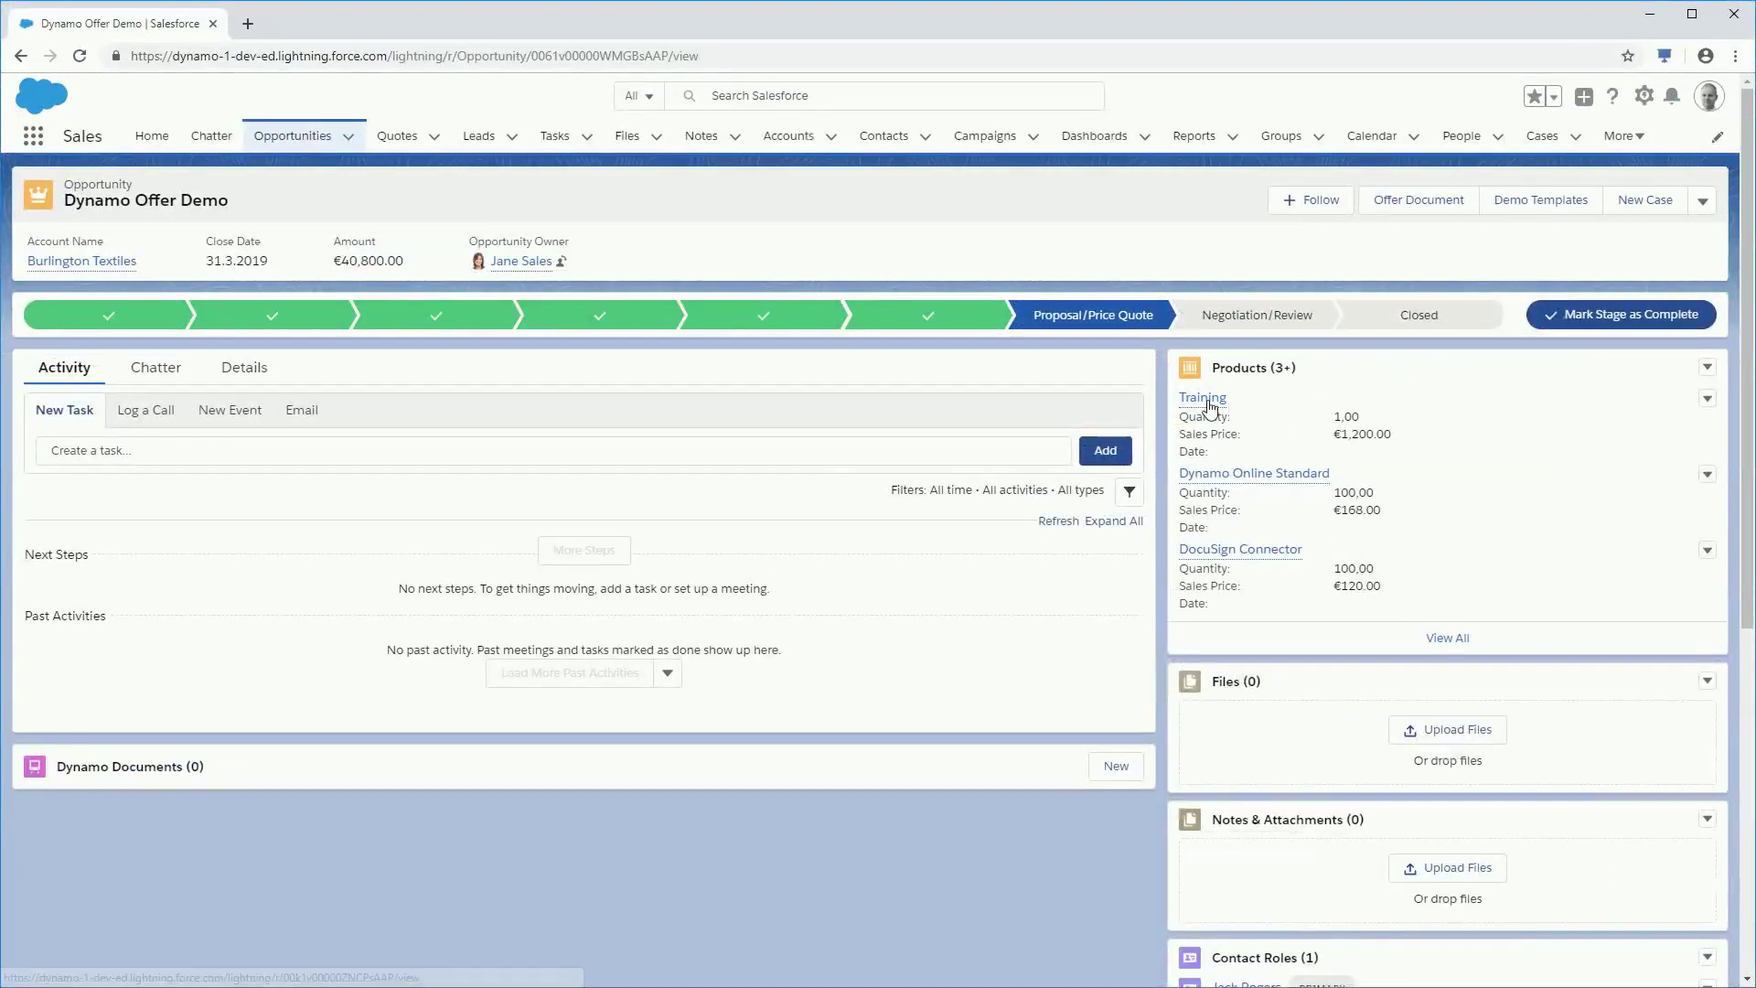
Change the Training product line's quantity to 5 and save it
left_click(1710, 402)
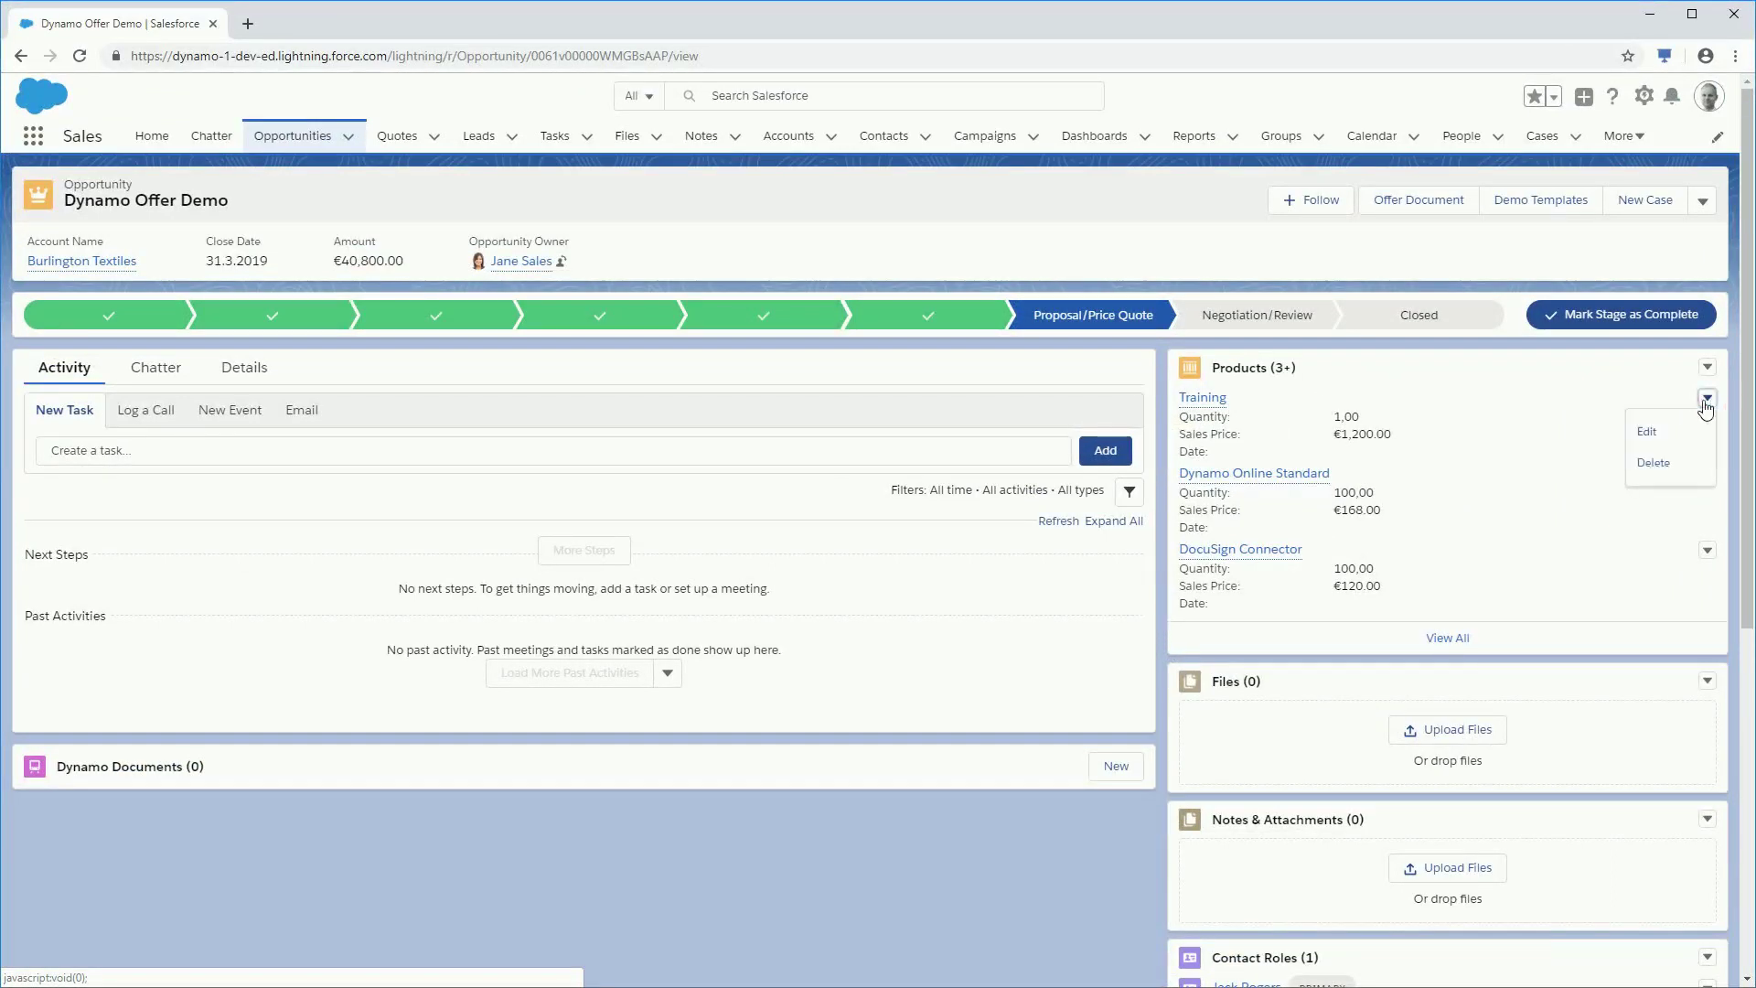
left_click(1663, 431)
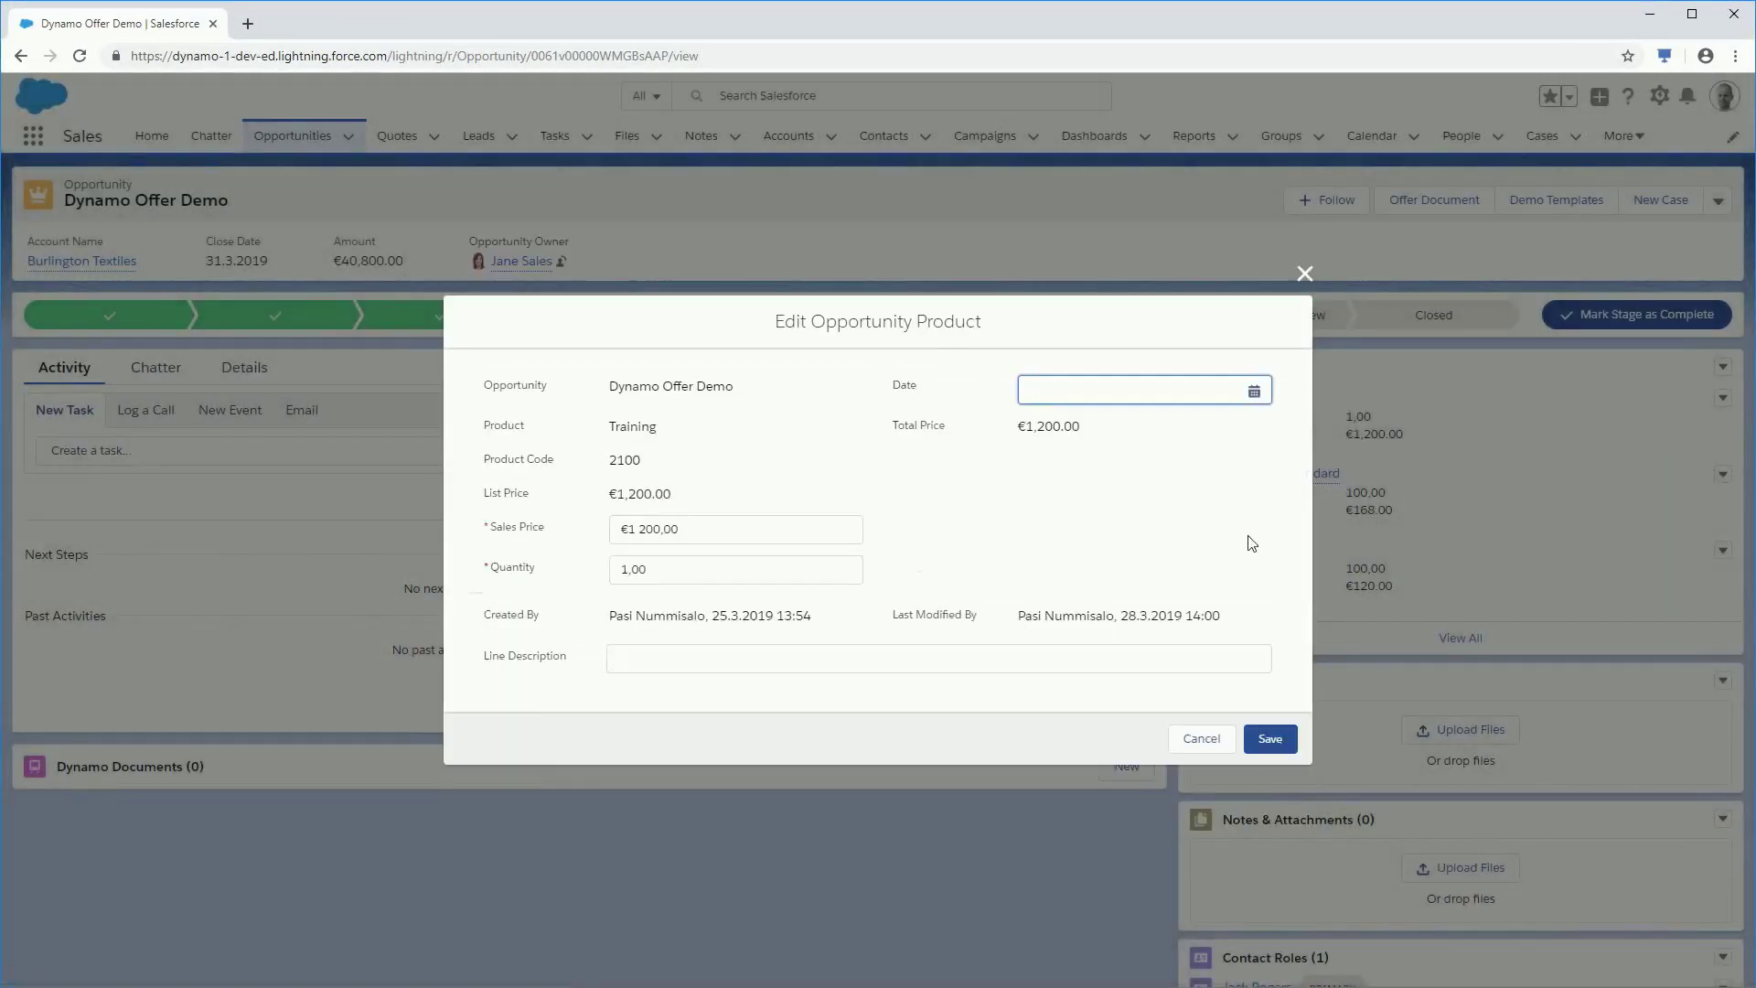
left_click(674, 575)
key("BackSpace")
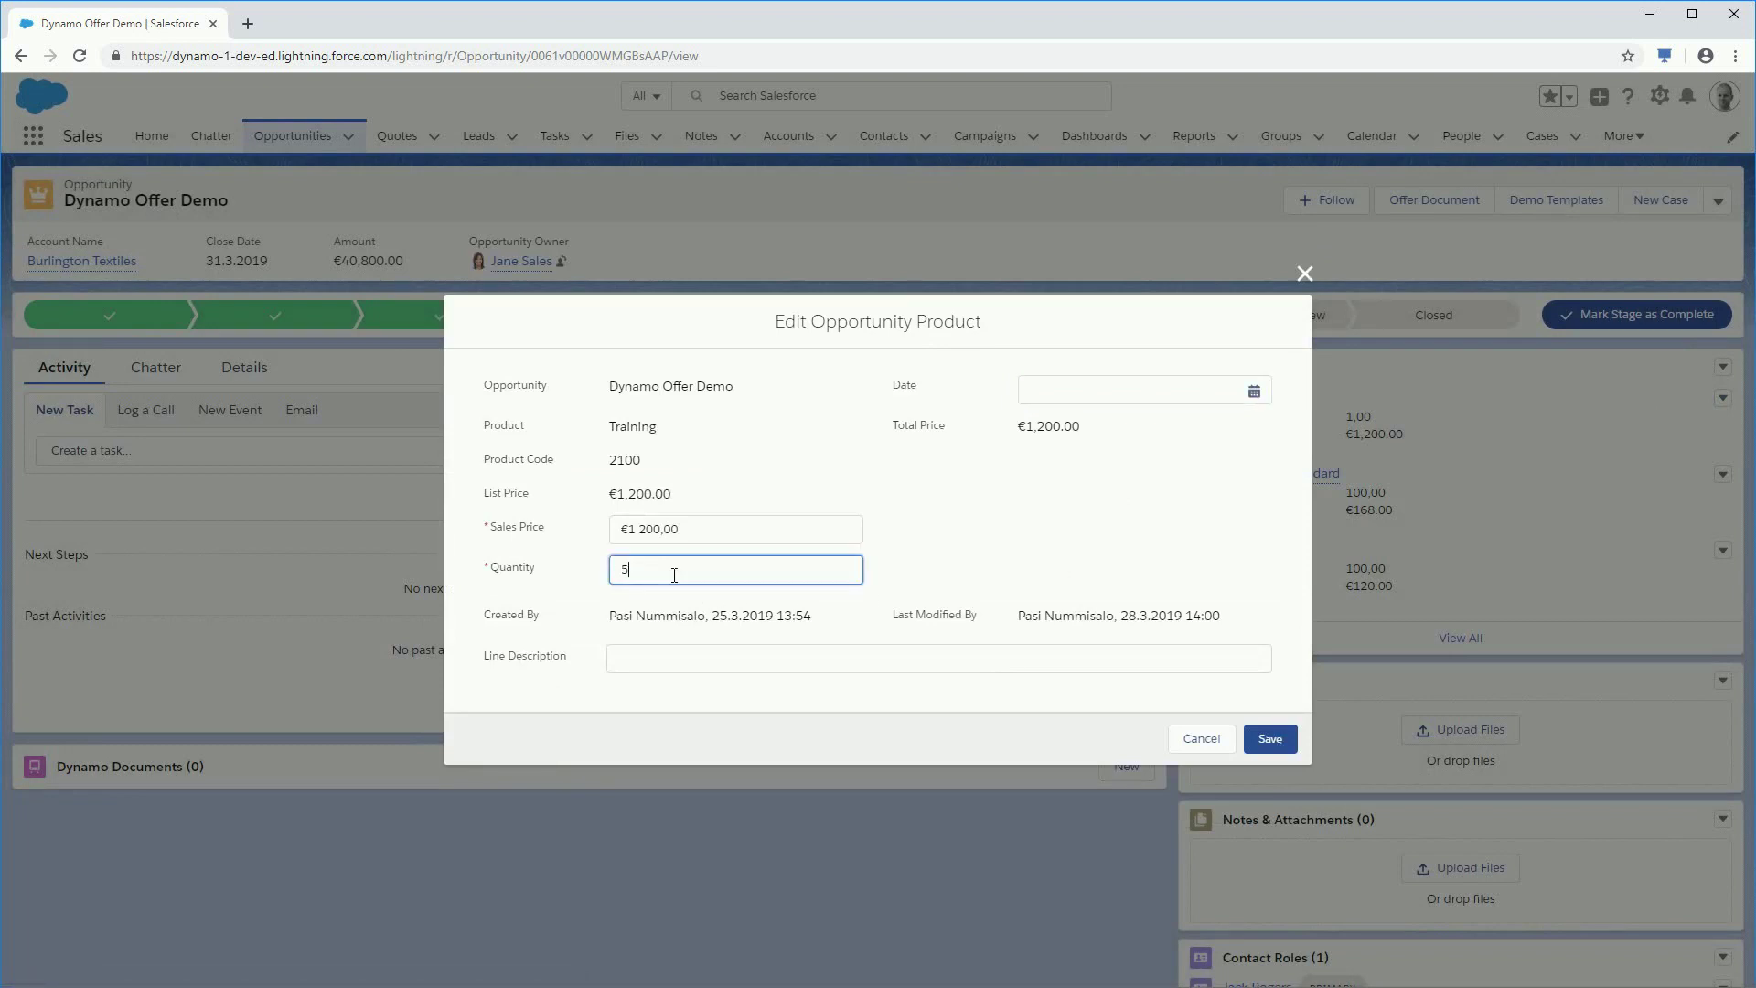
type("5")
left_click(1270, 739)
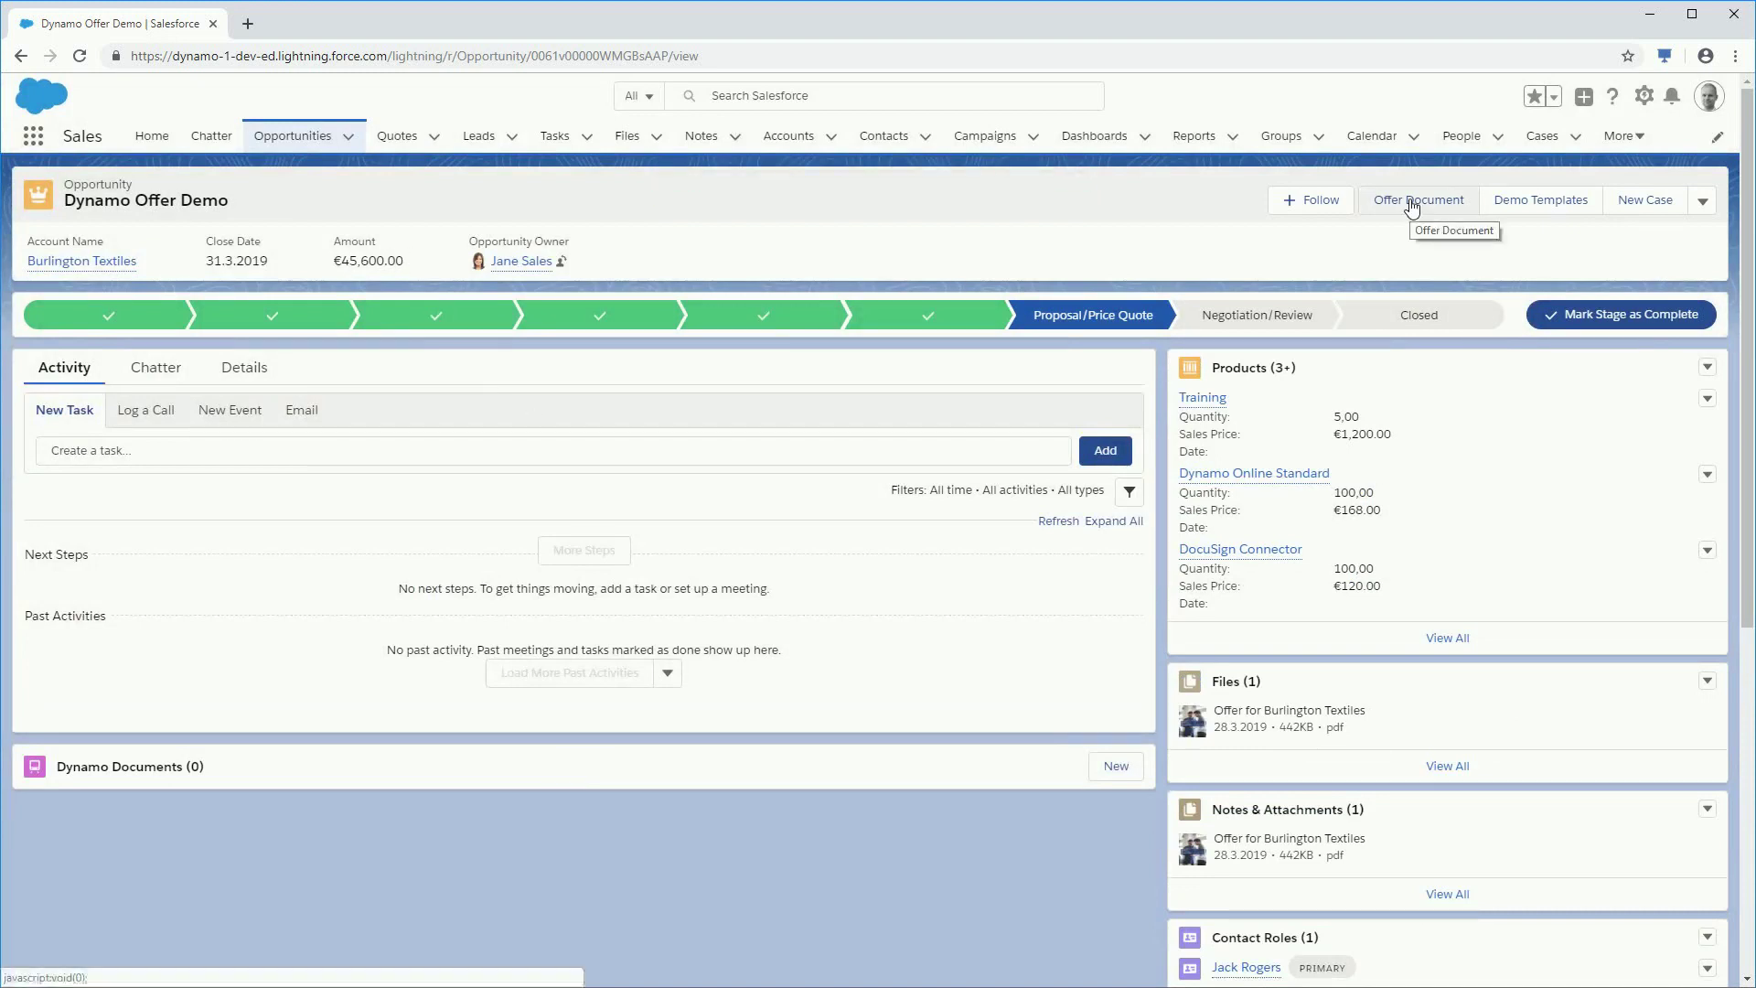
Regenerate the offer and review version 2 with 5 Training days and 45 600,00 € total
left_click(1412, 203)
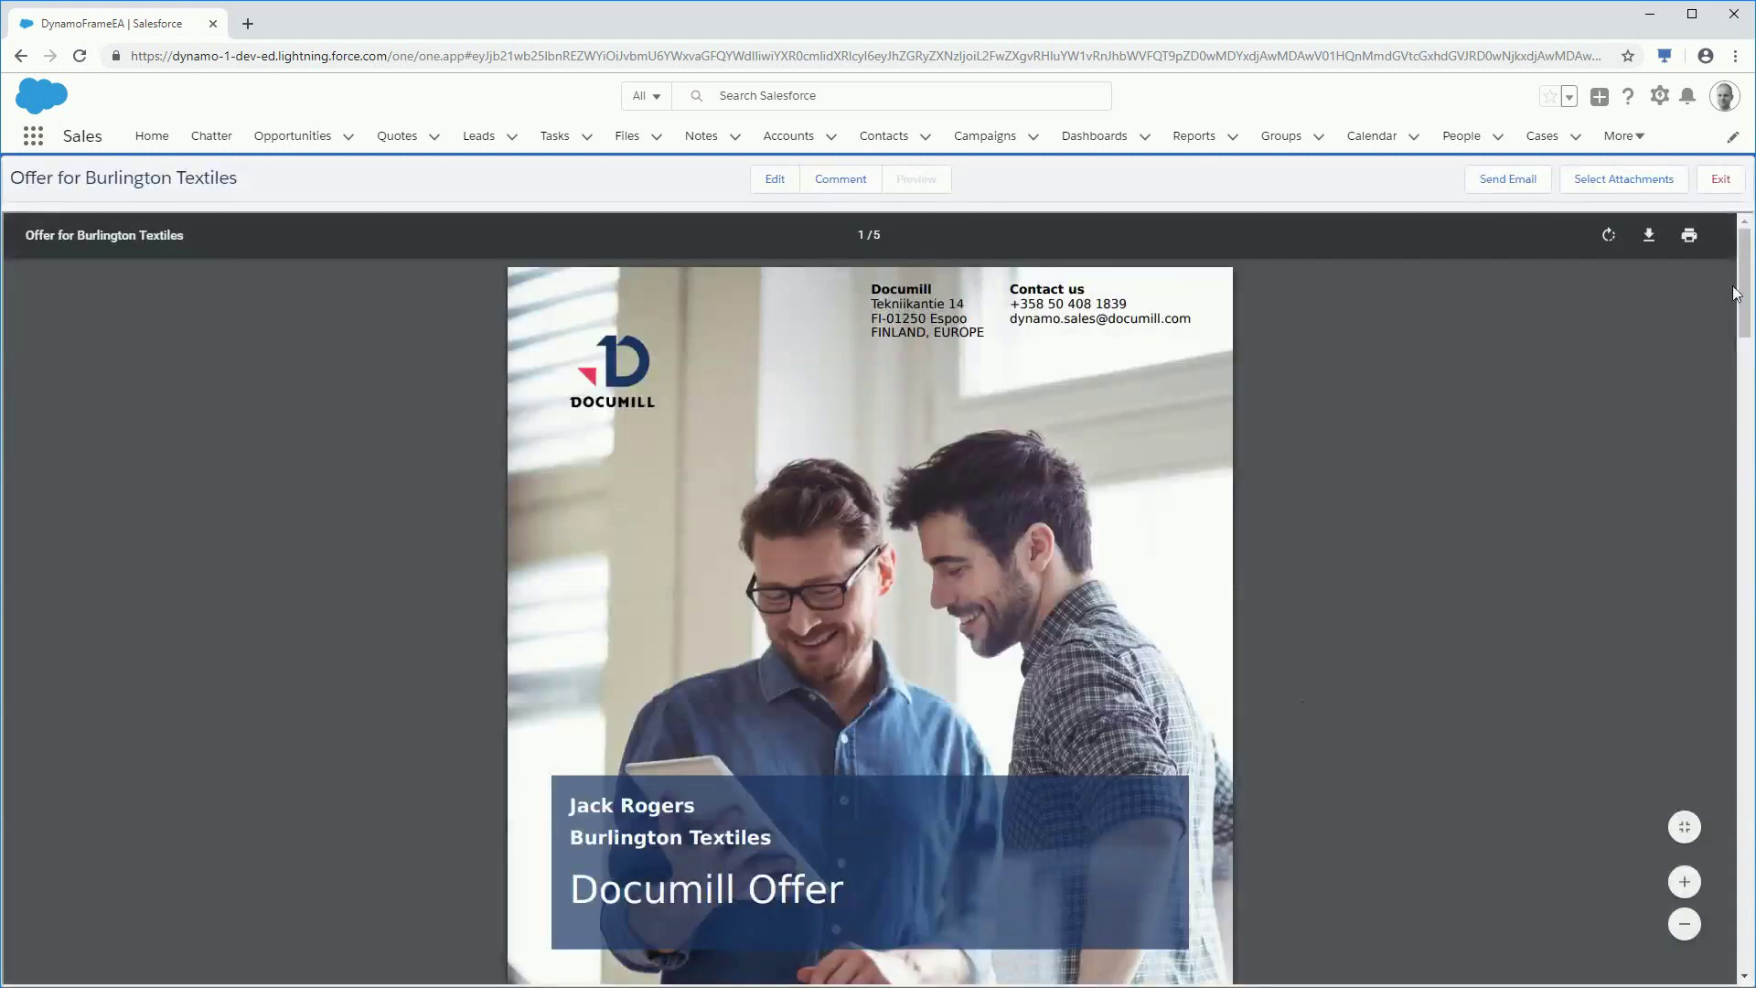
left_click_drag(1740, 293, 1742, 436)
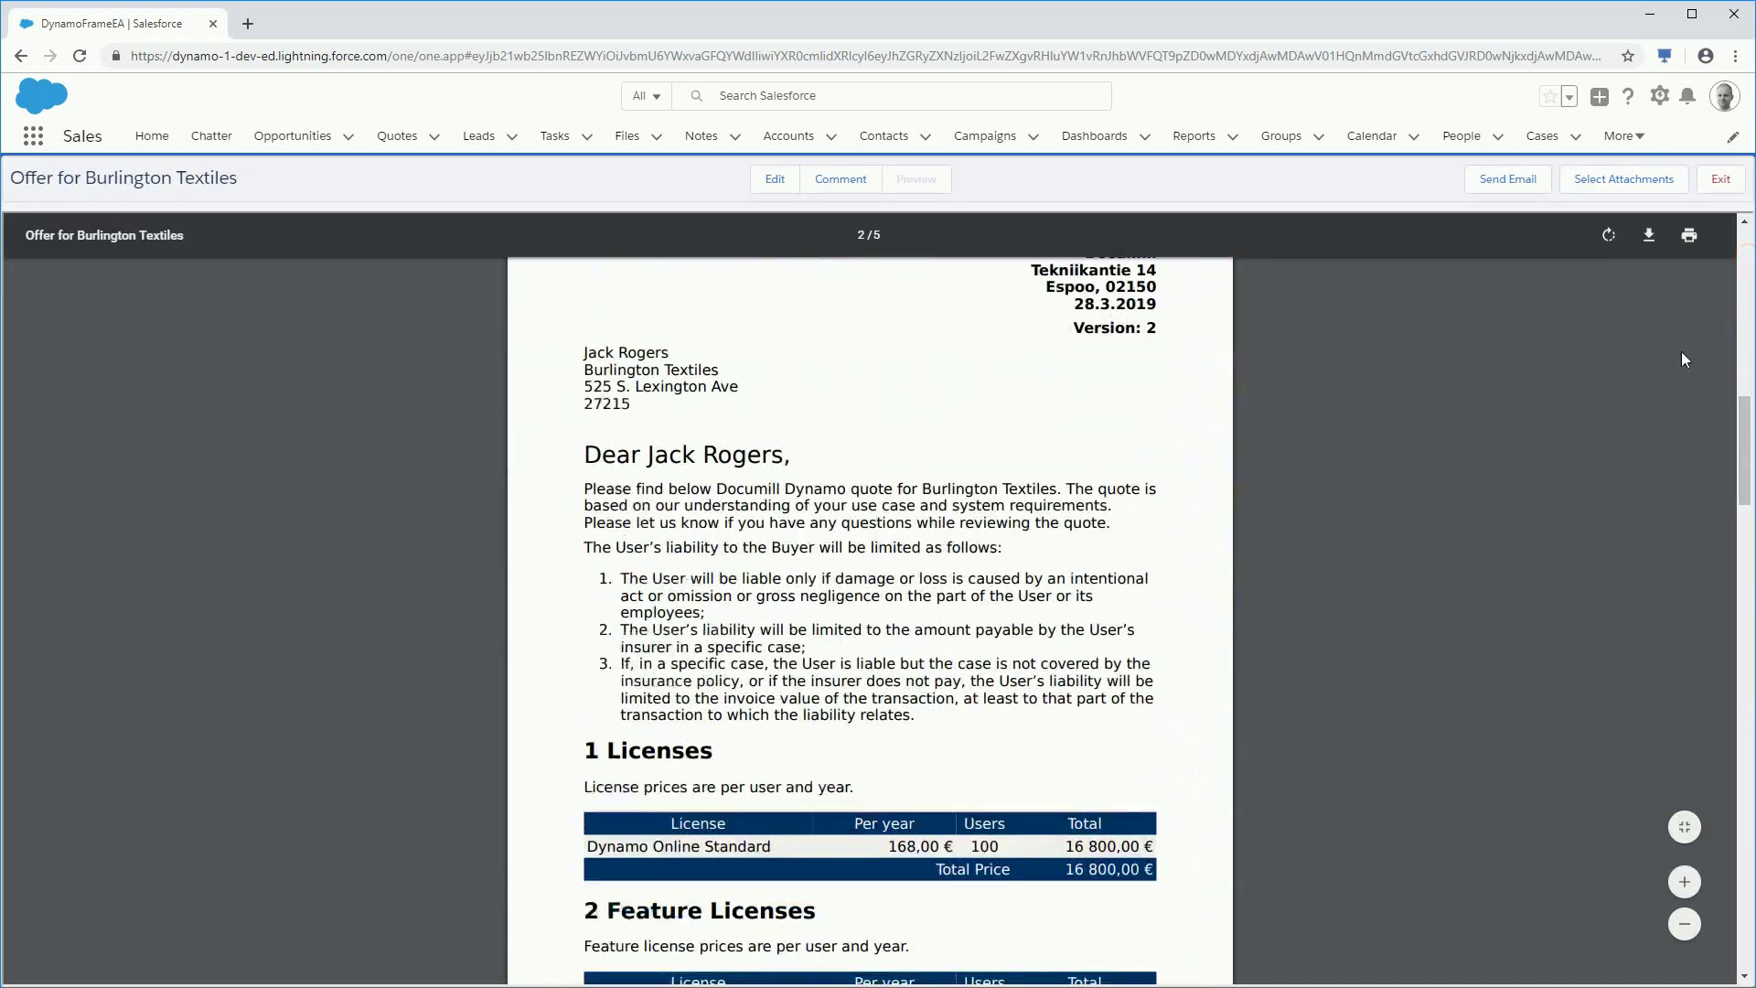
left_click_drag(1743, 426, 1745, 549)
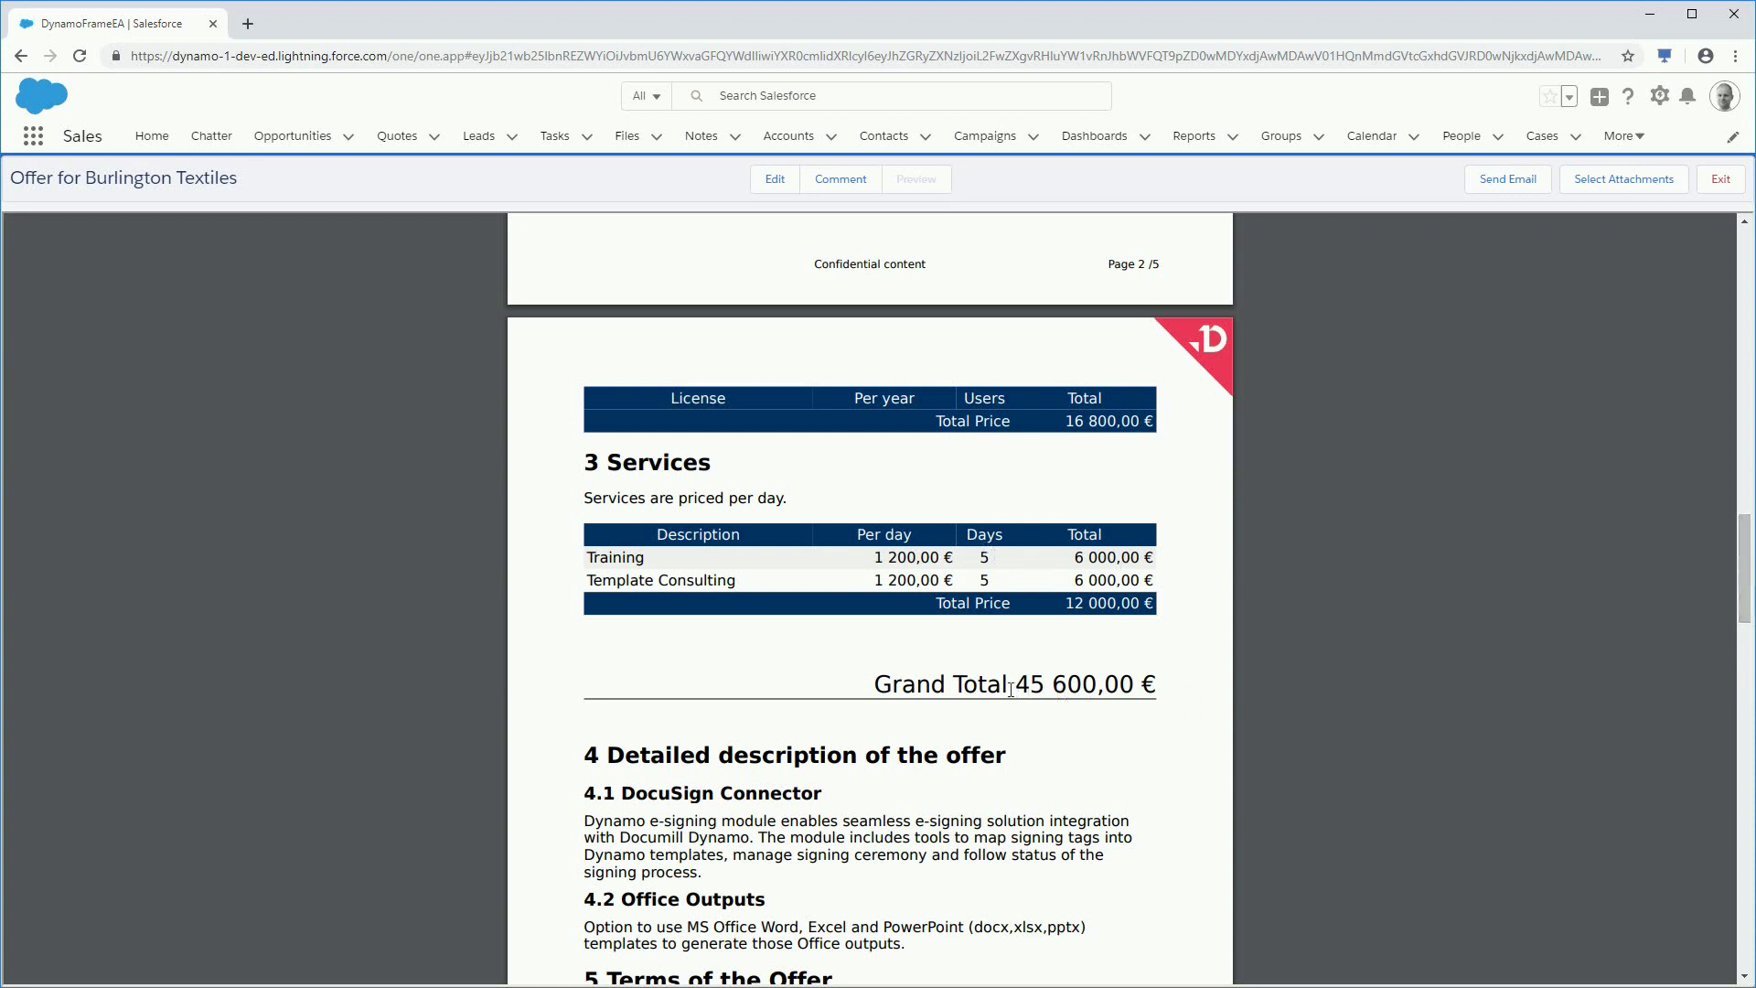
left_click_drag(1745, 569, 1748, 251)
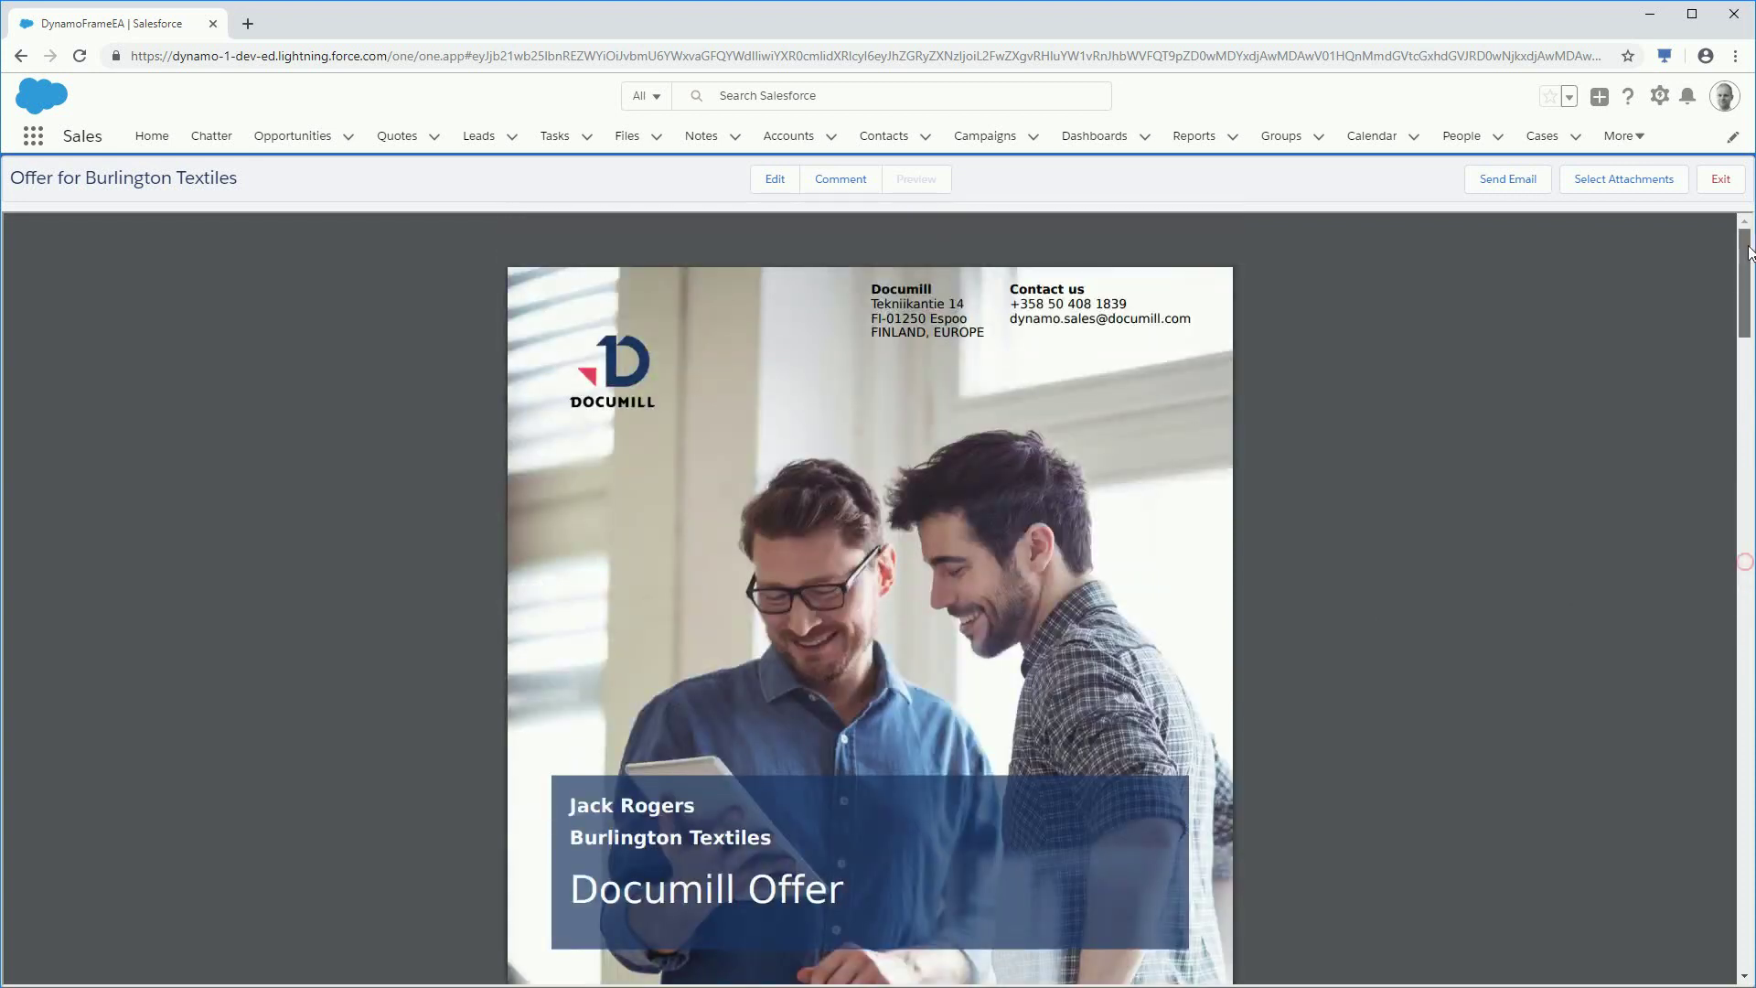
left_click(1601, 181)
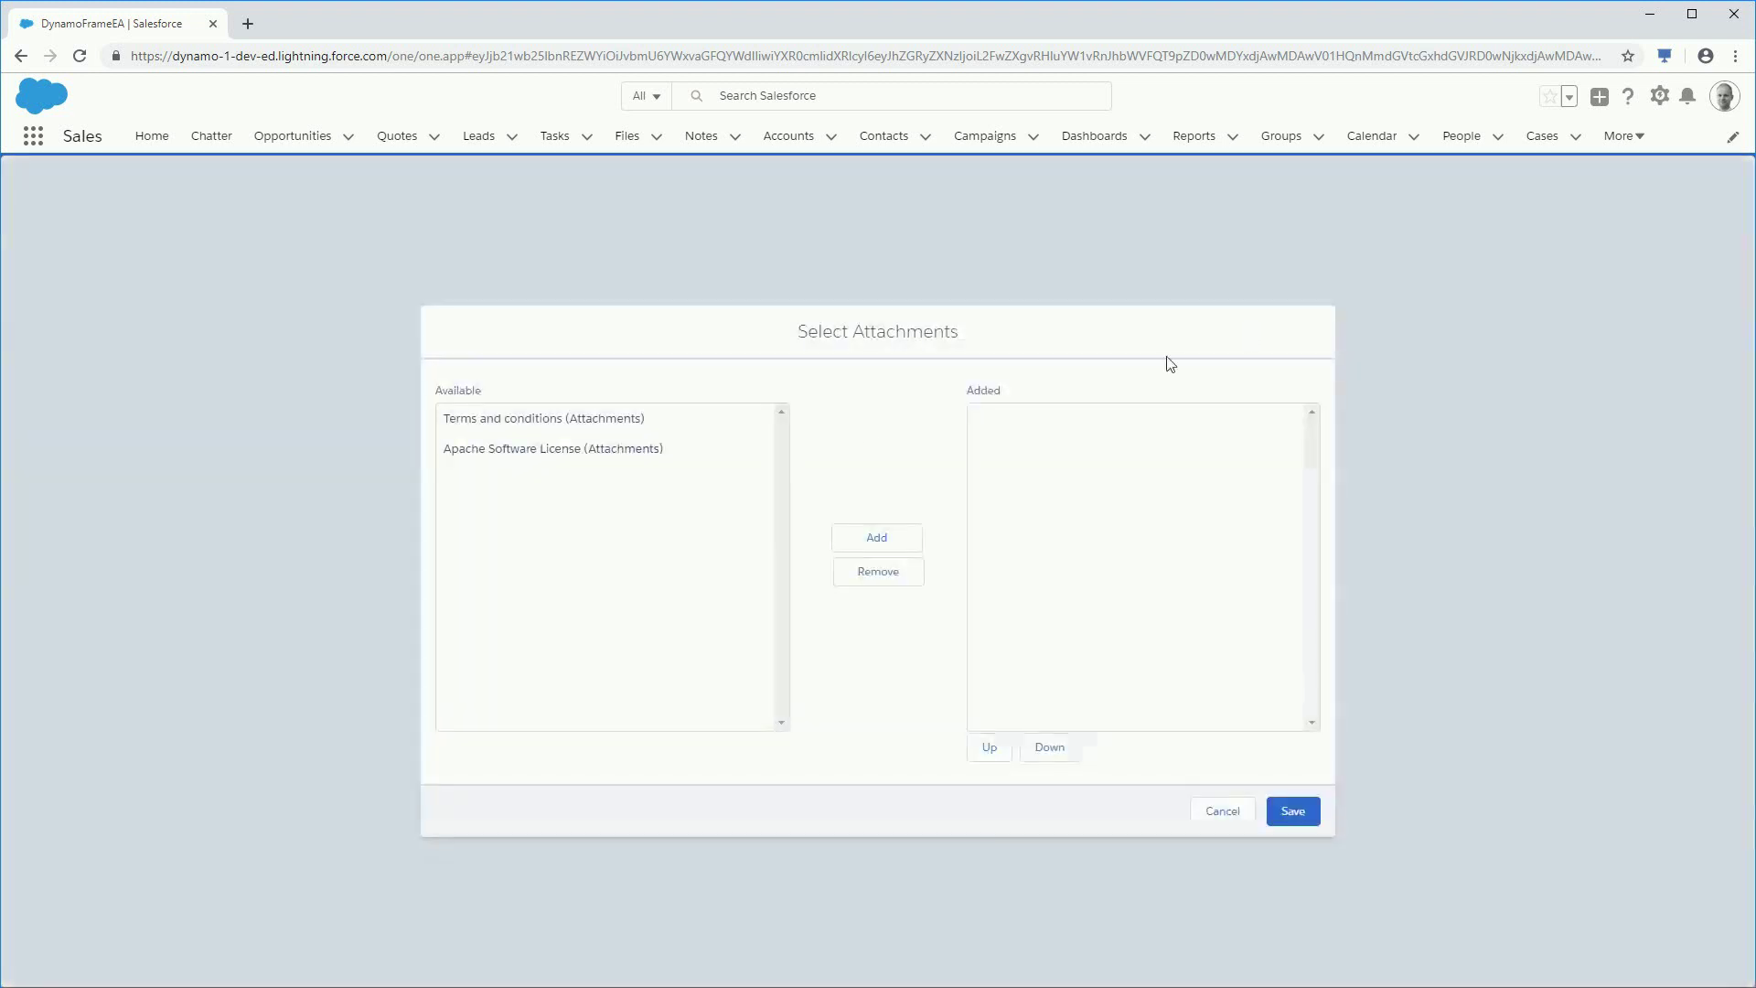
Append the Terms and conditions file to the offer PDF and send the 'Documill Offer' email
left_click(578, 420)
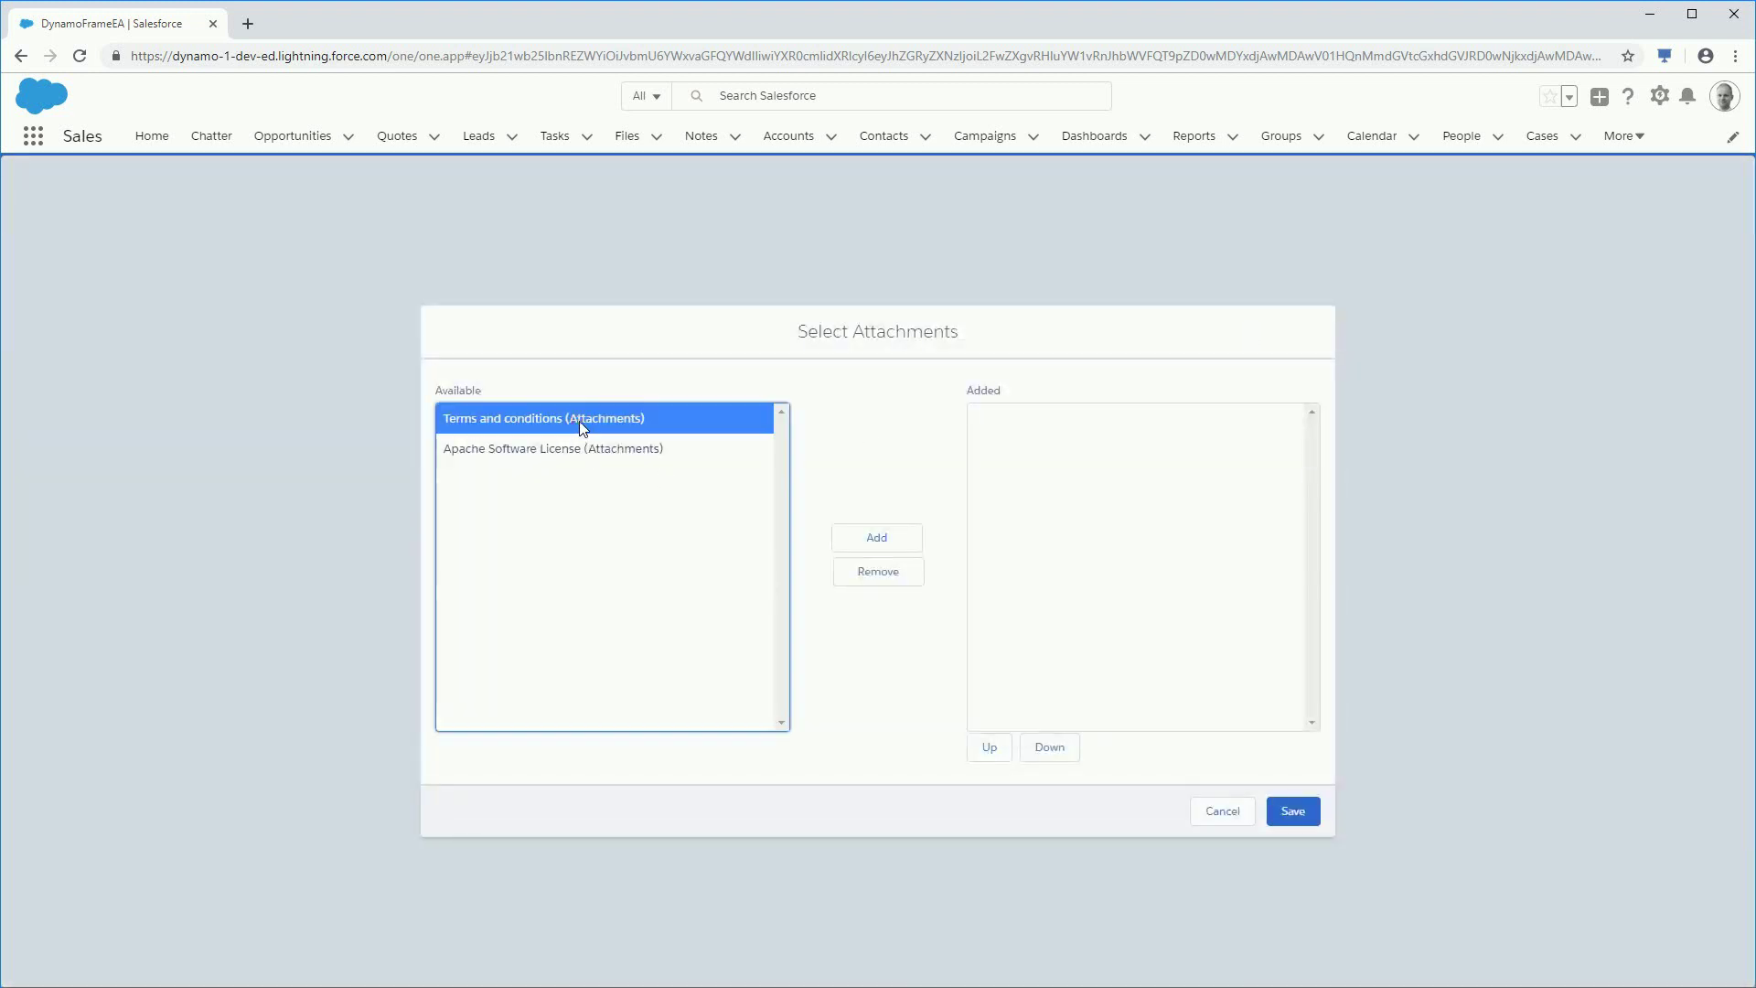
left_click(881, 541)
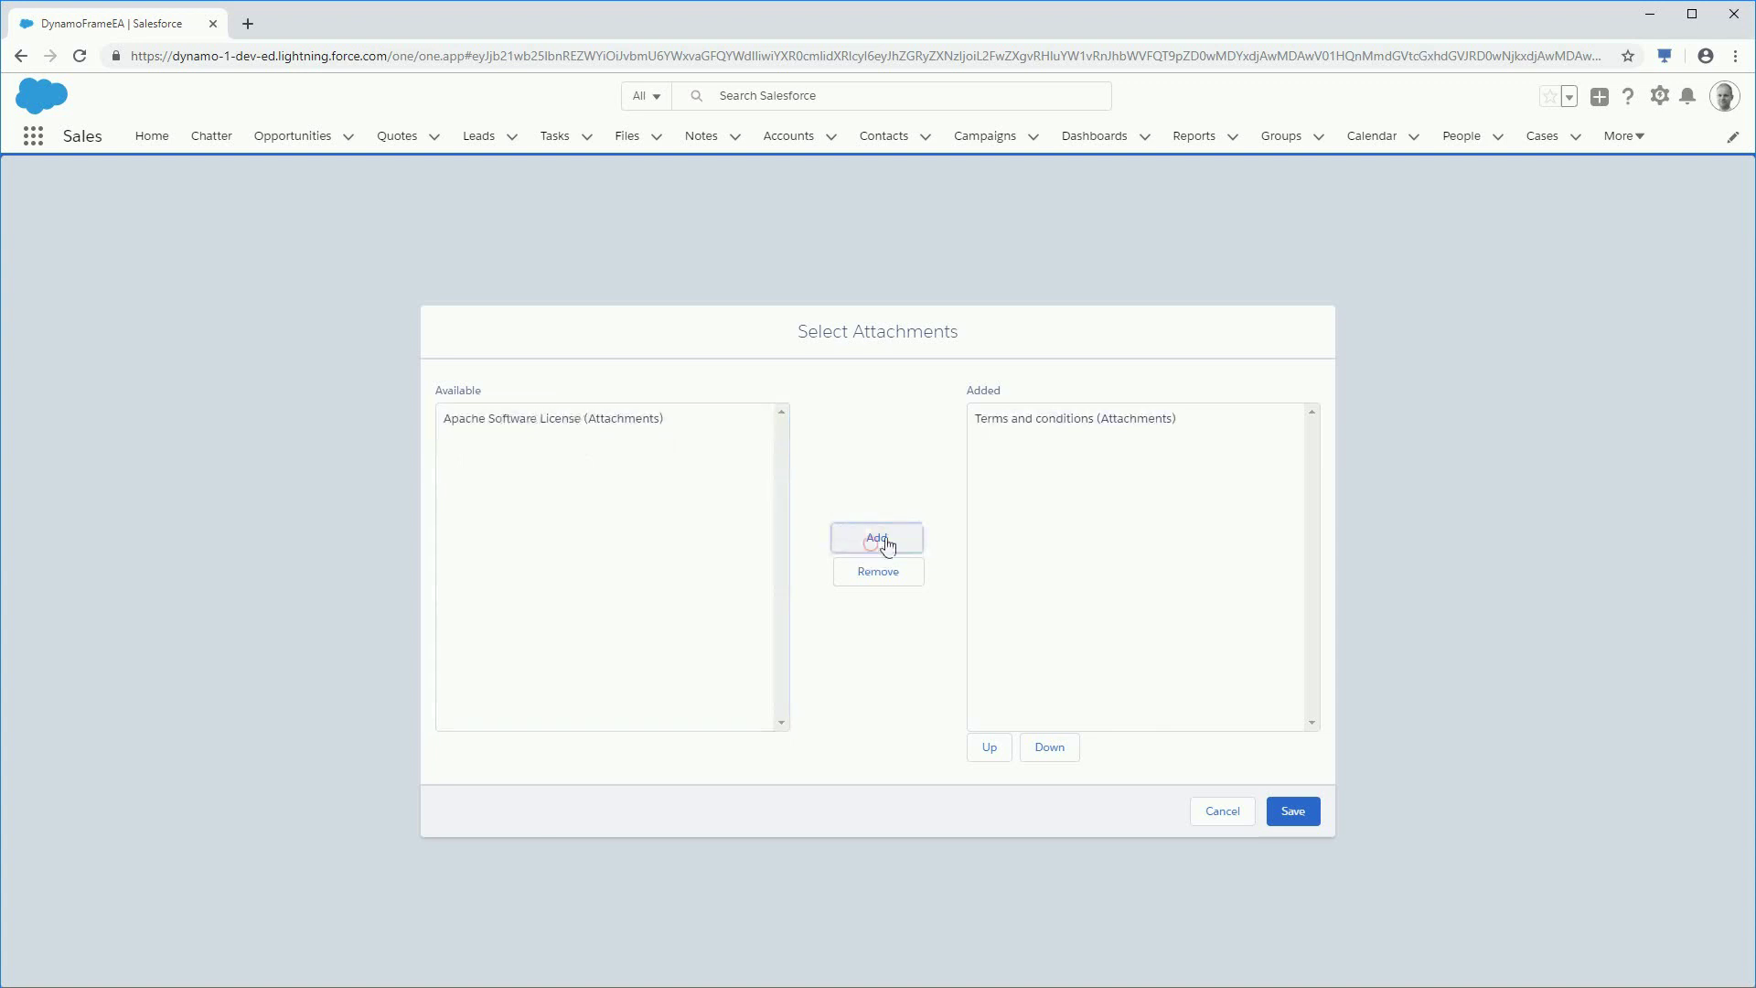
left_click(1292, 813)
left_click_drag(1744, 261, 1719, 710)
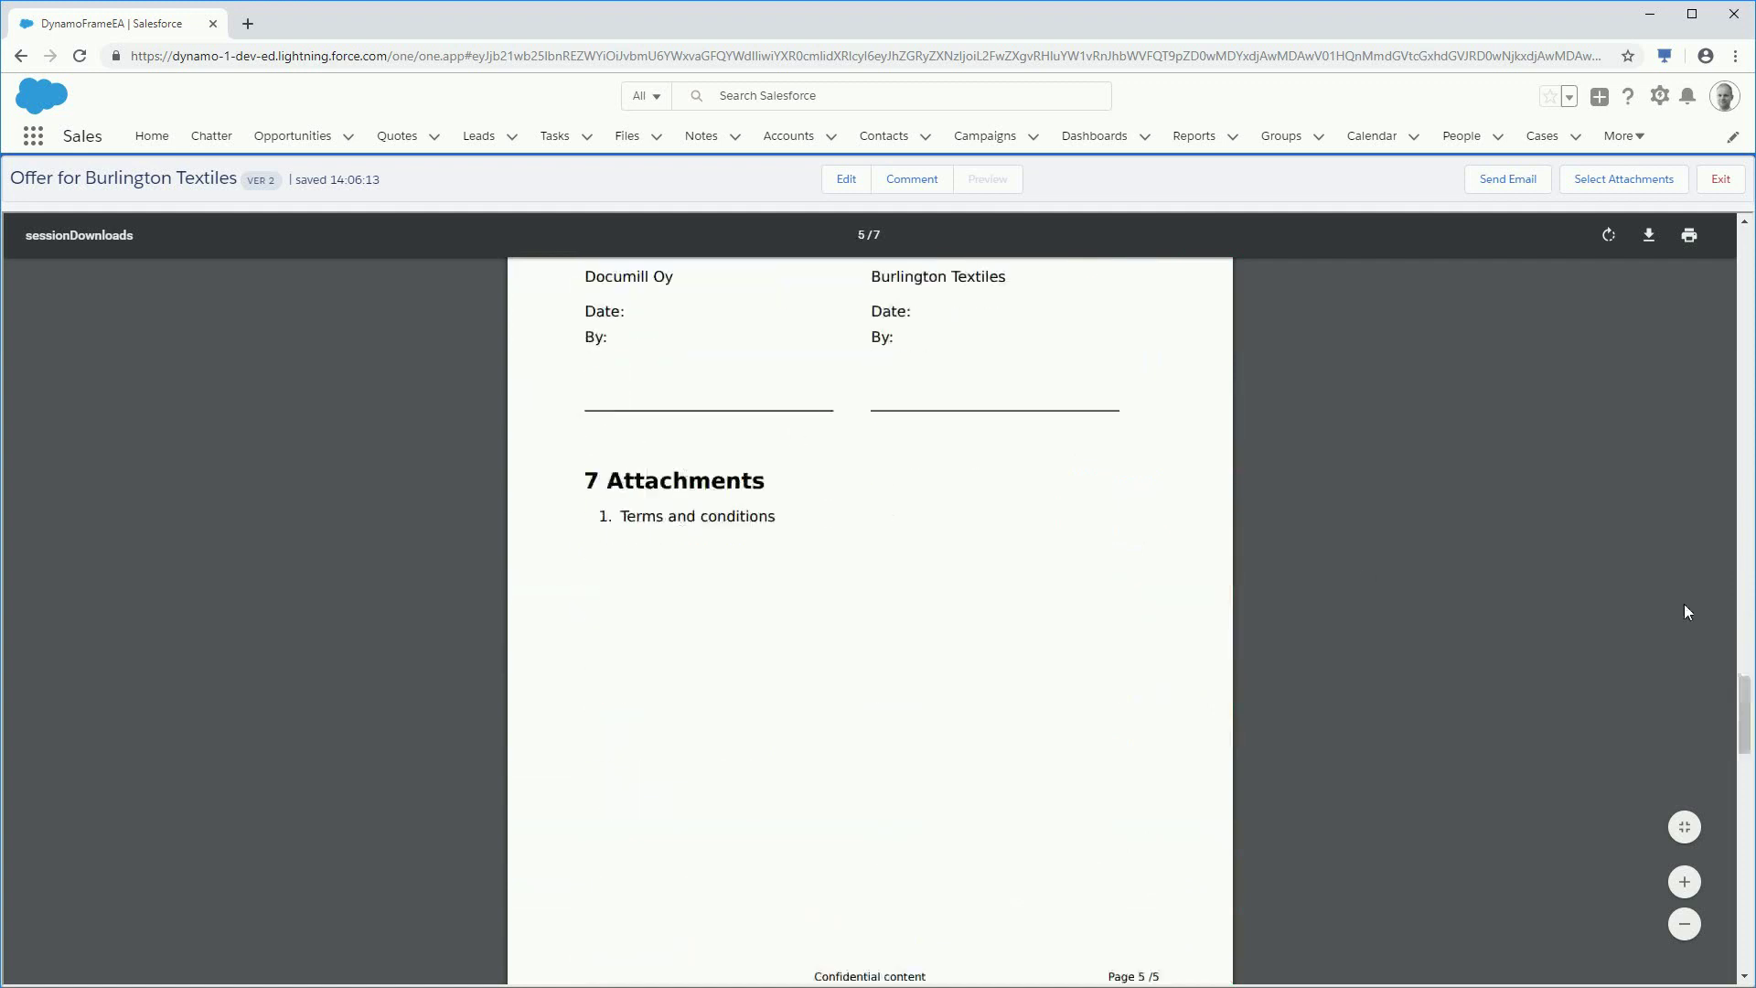
scroll(1688, 611, "down", 8)
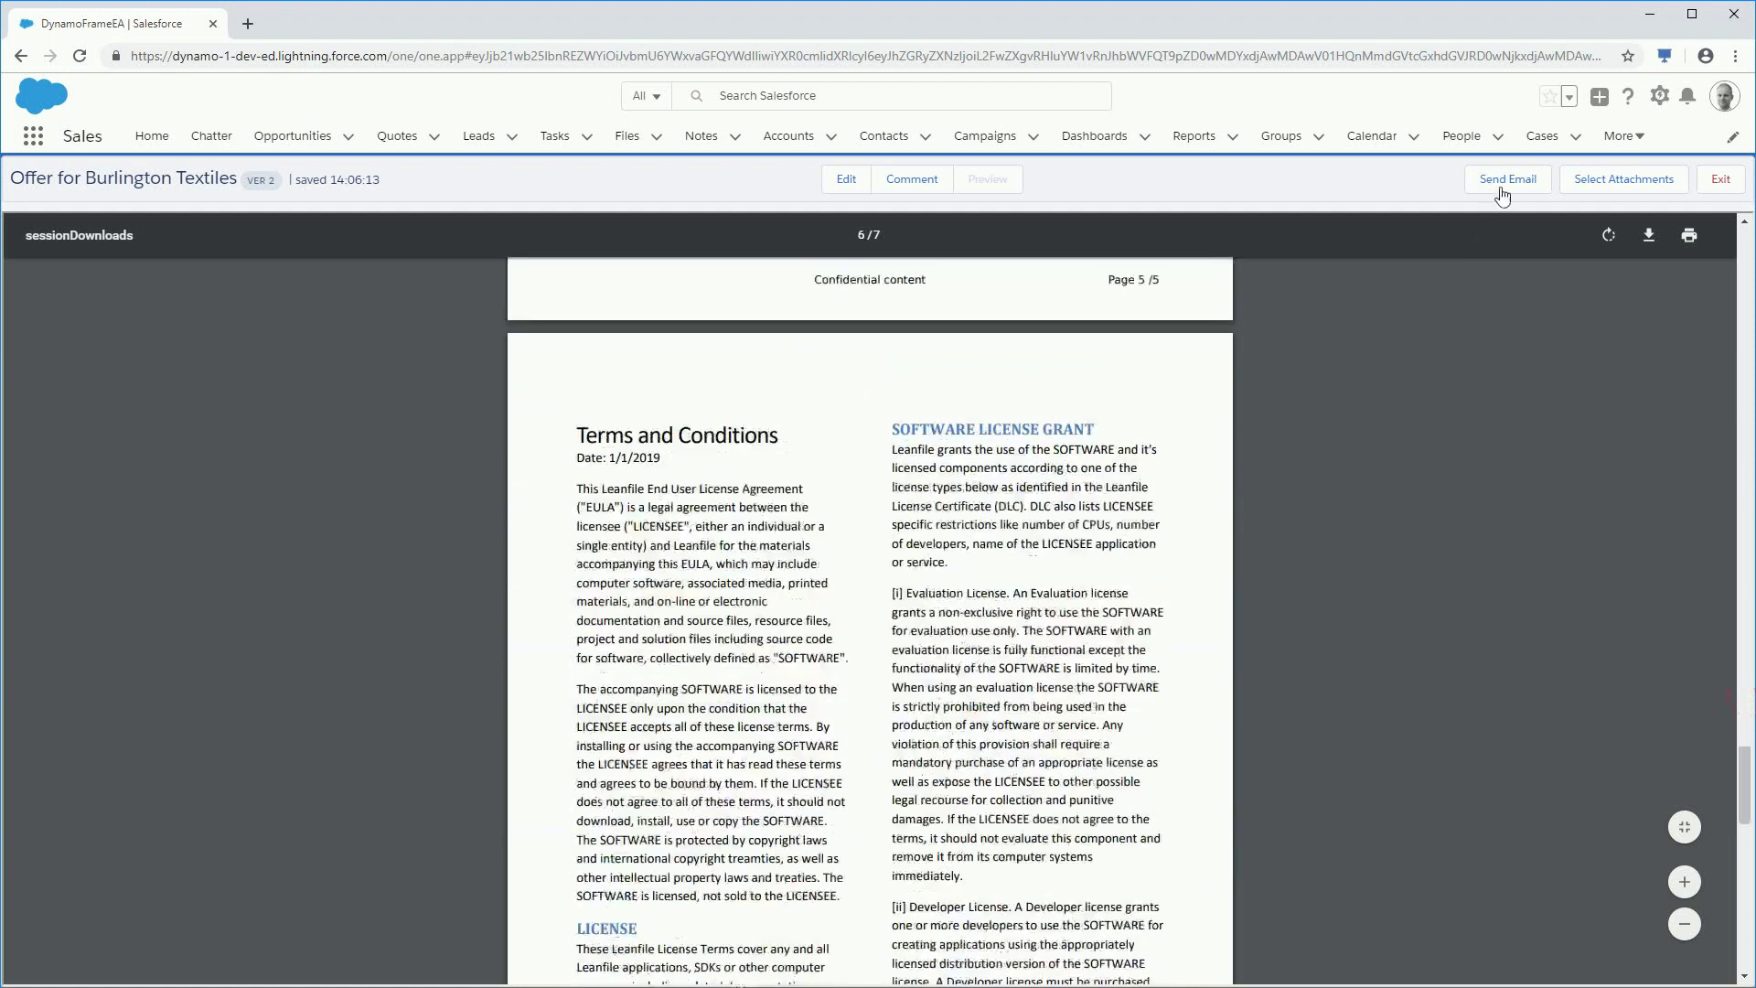
left_click(1505, 182)
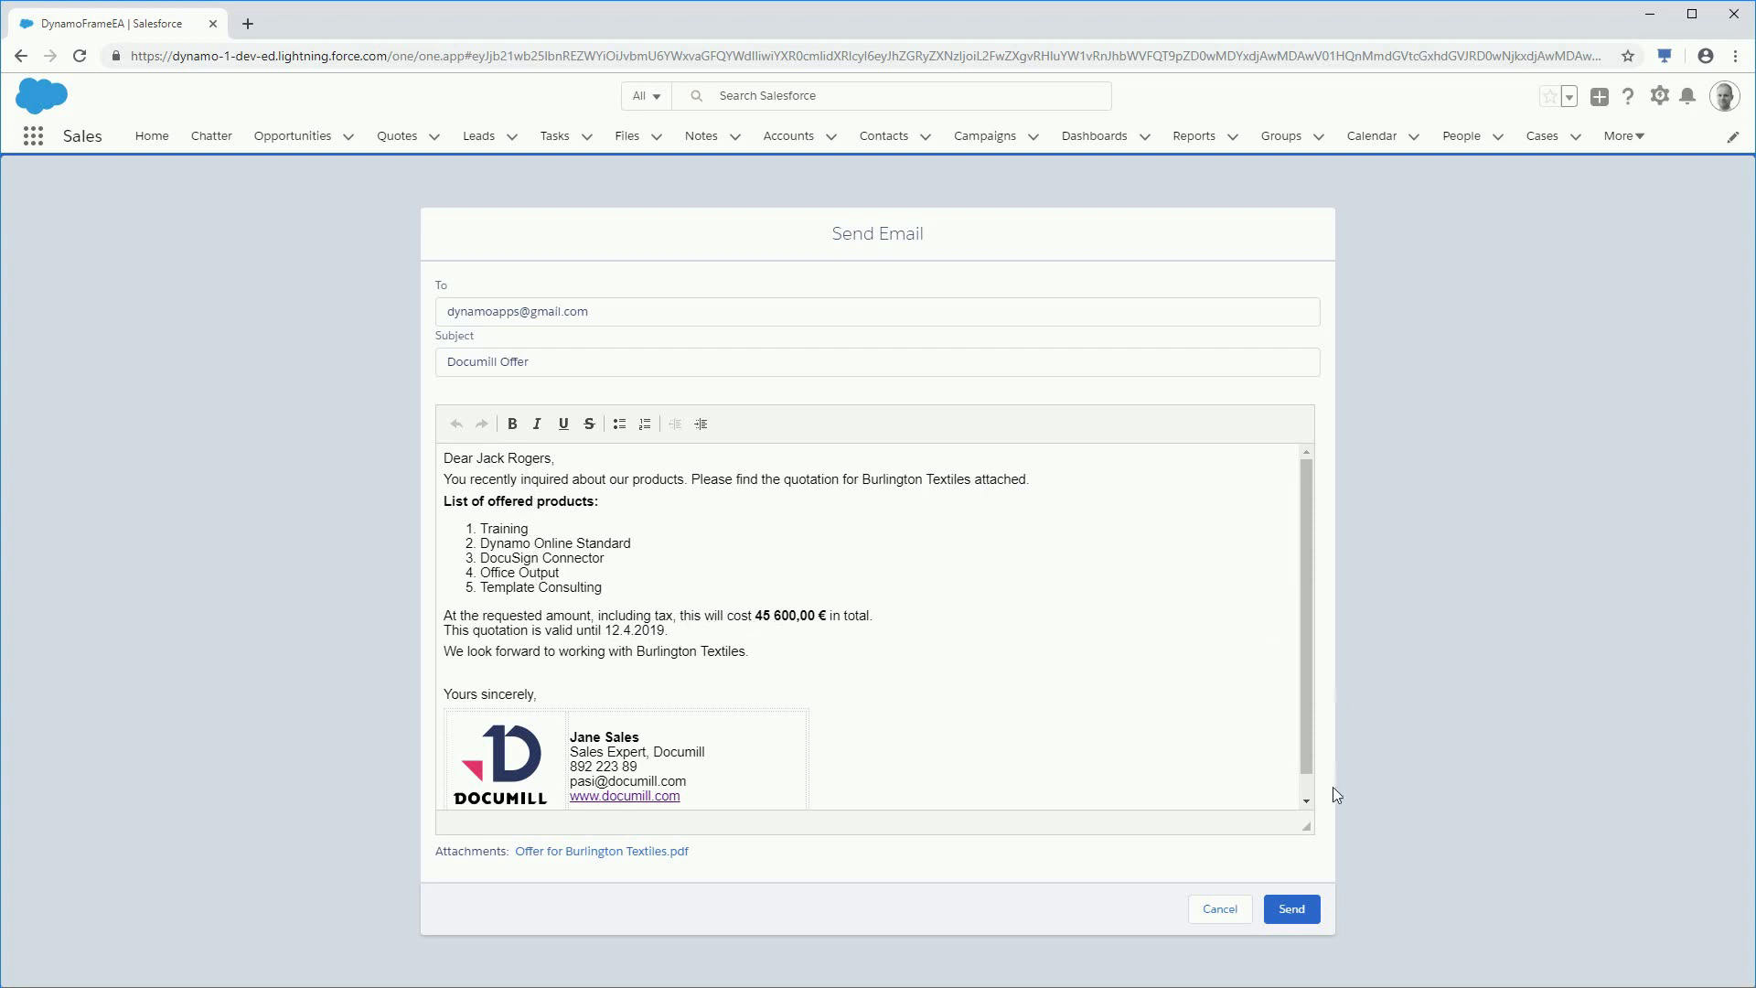
left_click(1297, 913)
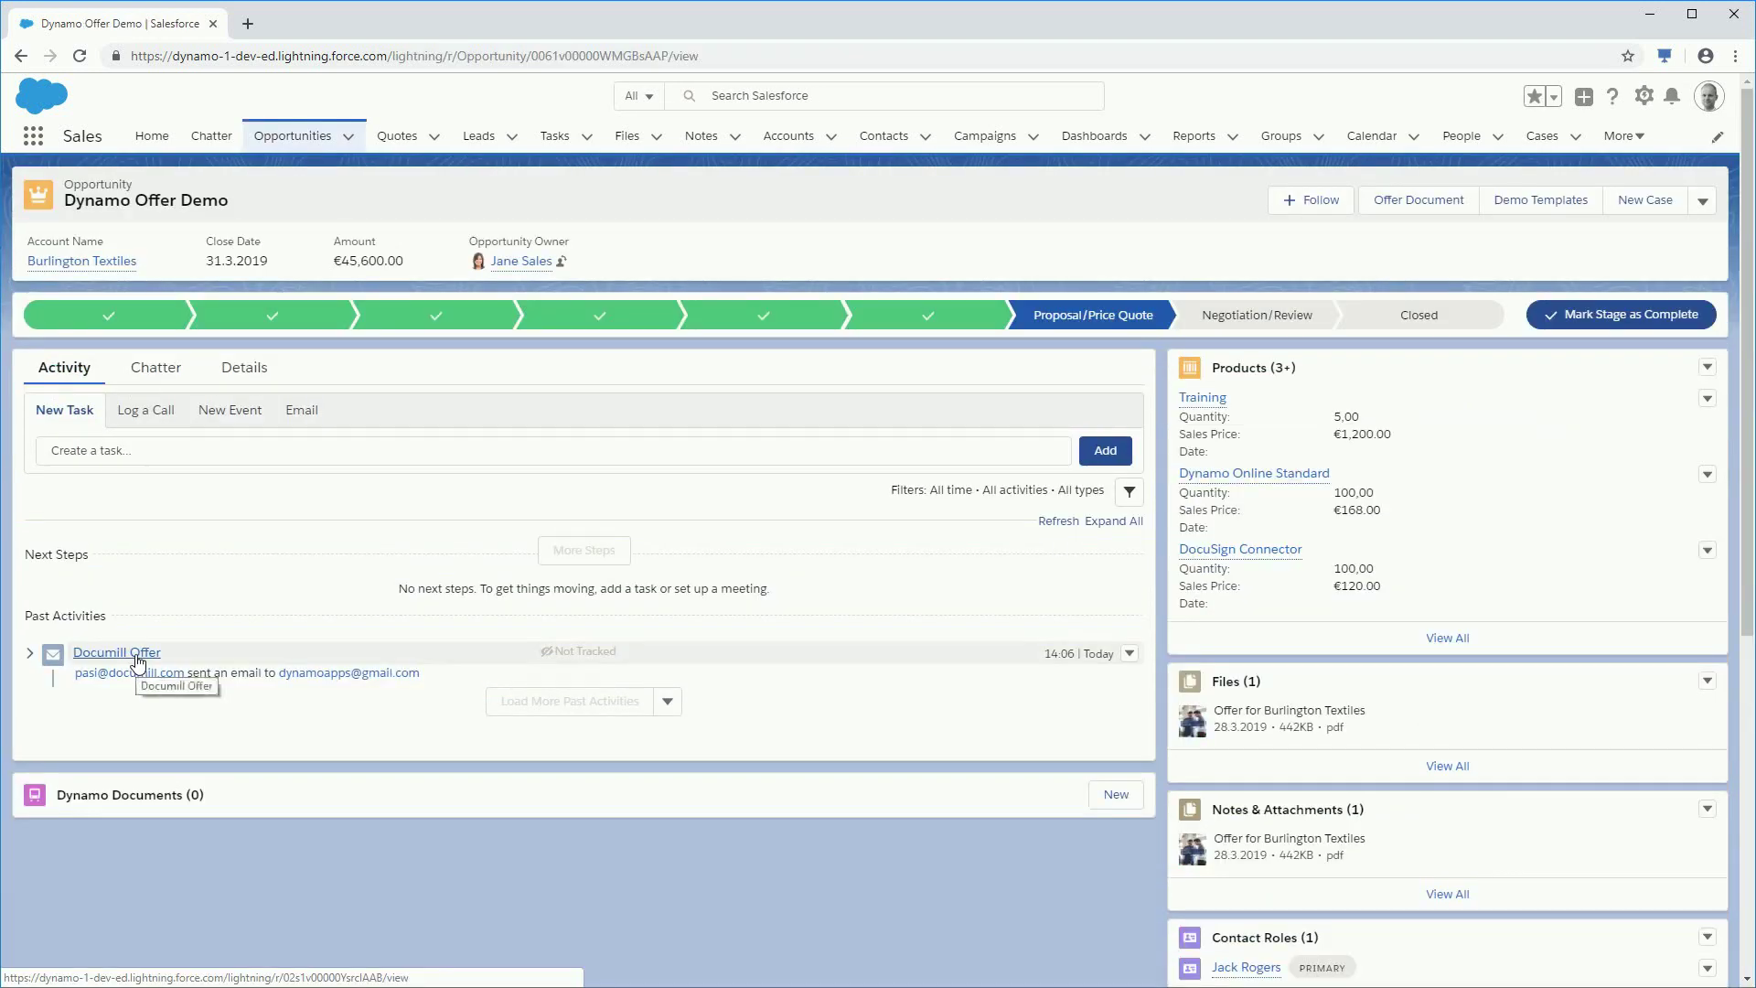
Open the sent Documill Offer email record from the opportunity's Past Activities
left_click(138, 655)
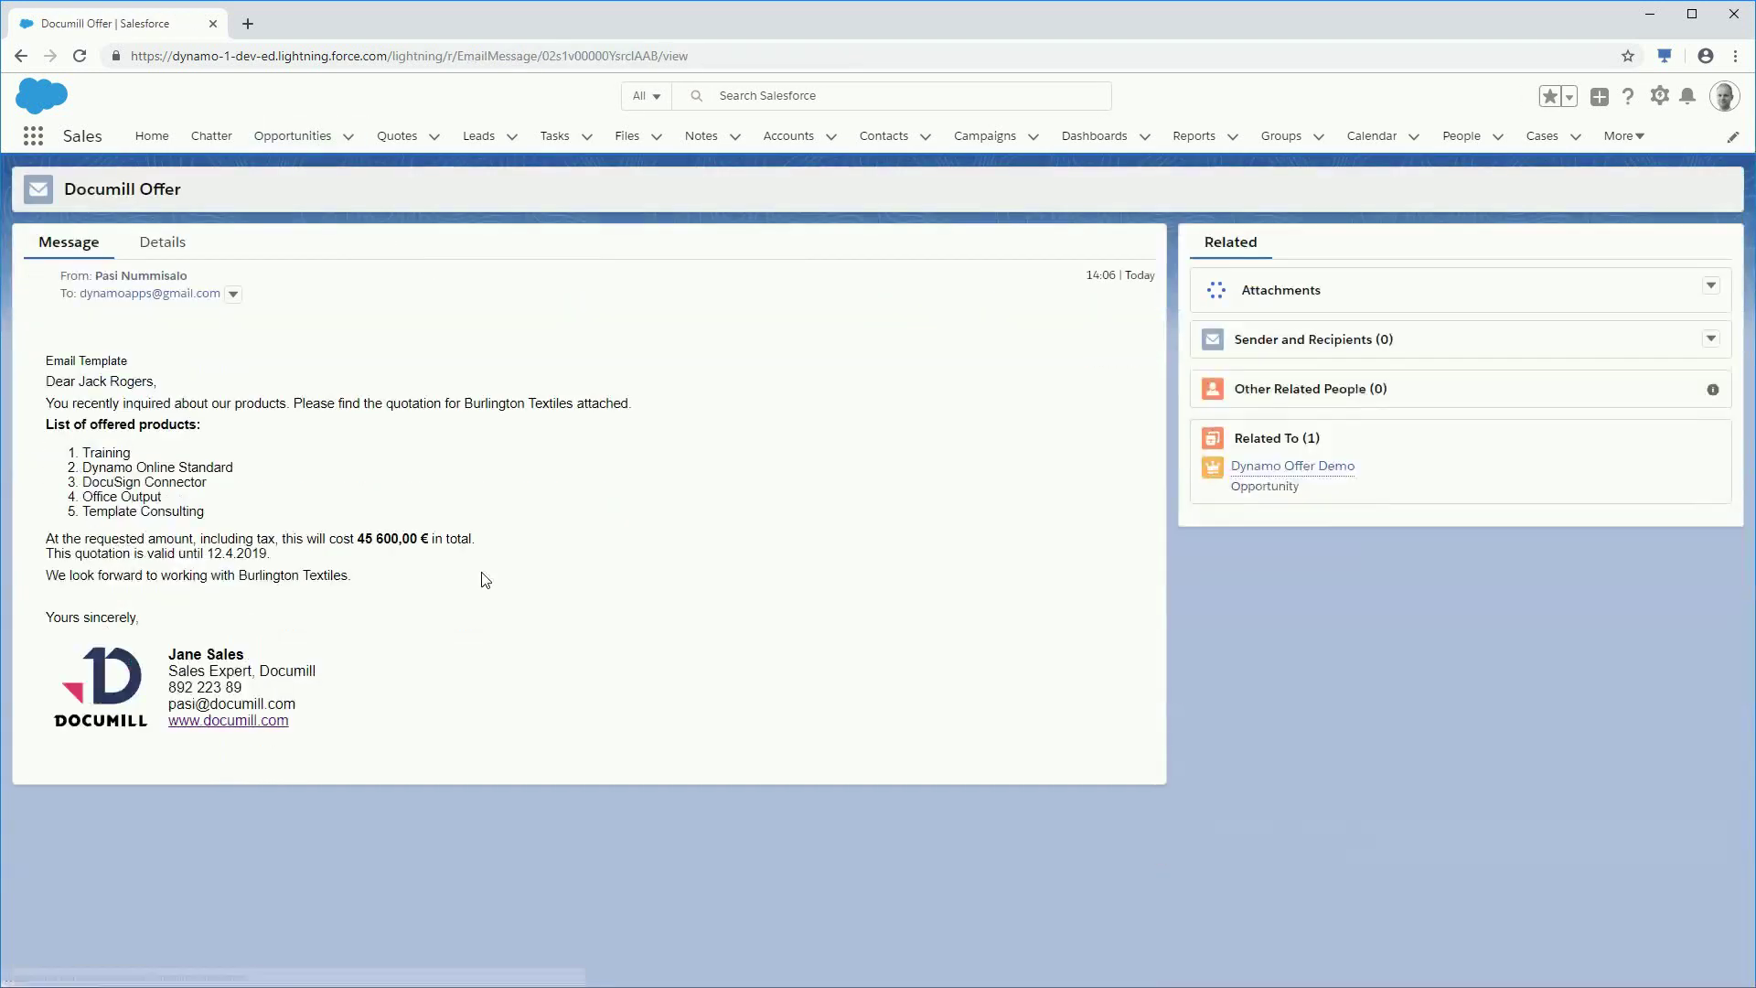